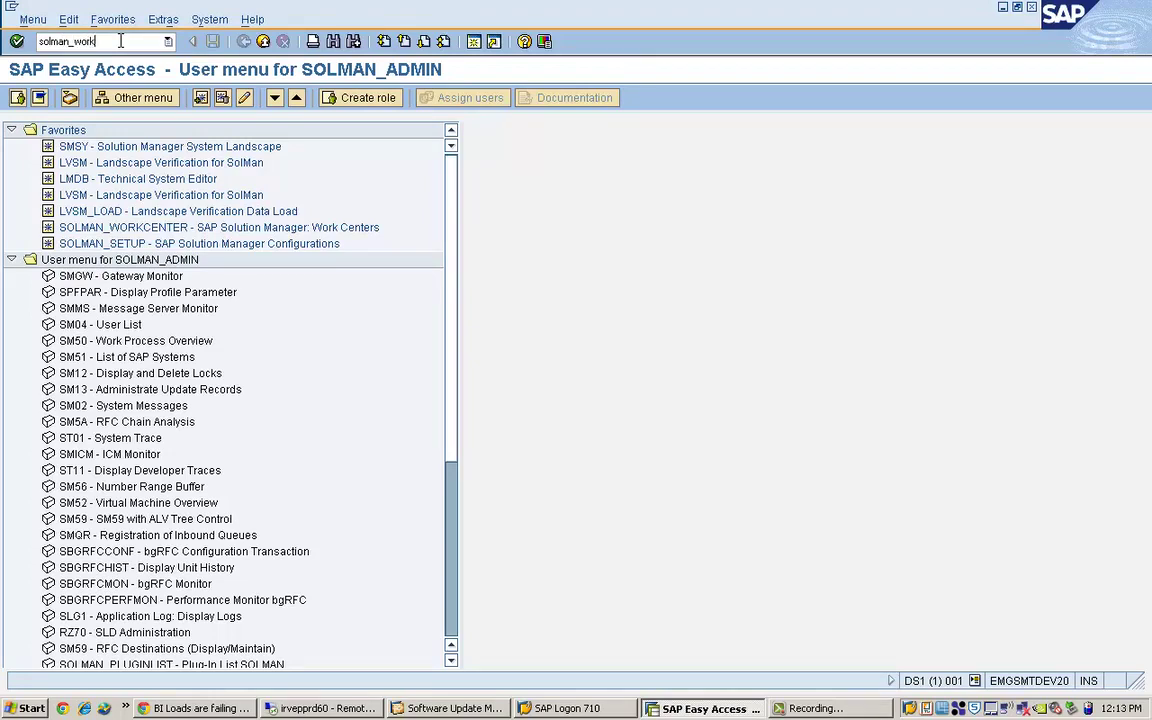
Run the solman_workcenter transaction and create a new maintenance transaction from the Maintenance Optimizer in Change Management
{"action": "type", "text": "r"}
{"action": "key", "text": "Return"}
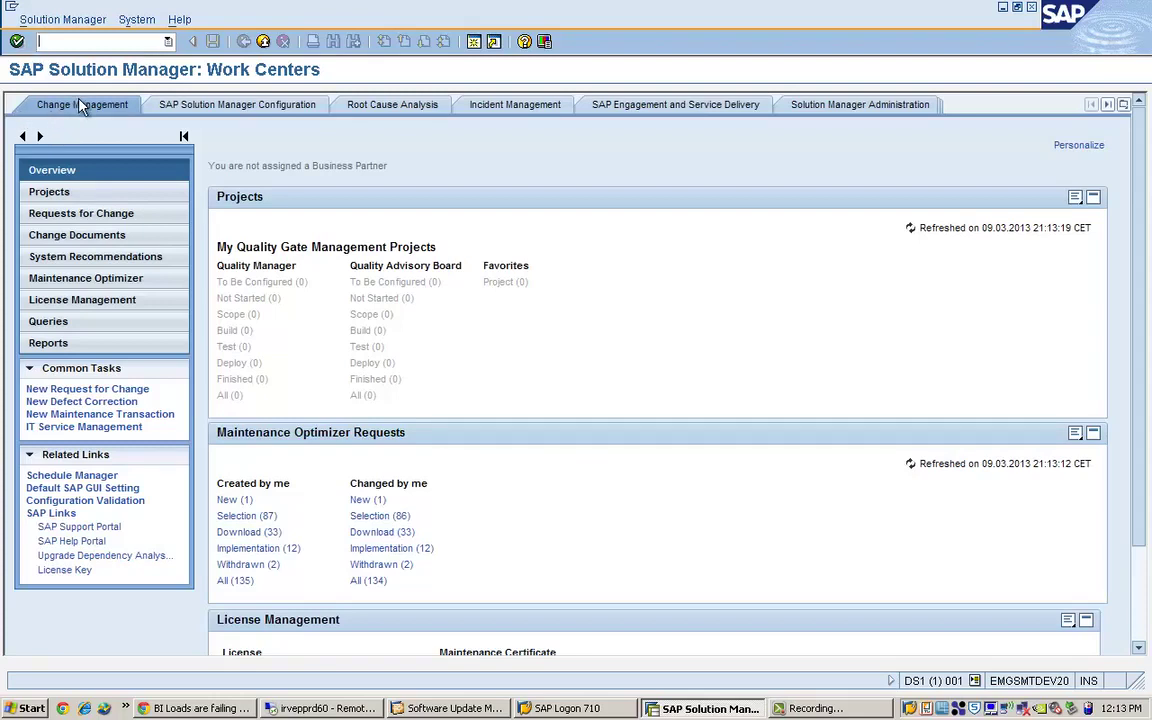
{"action": "left_click", "coordinate": [87, 281]}
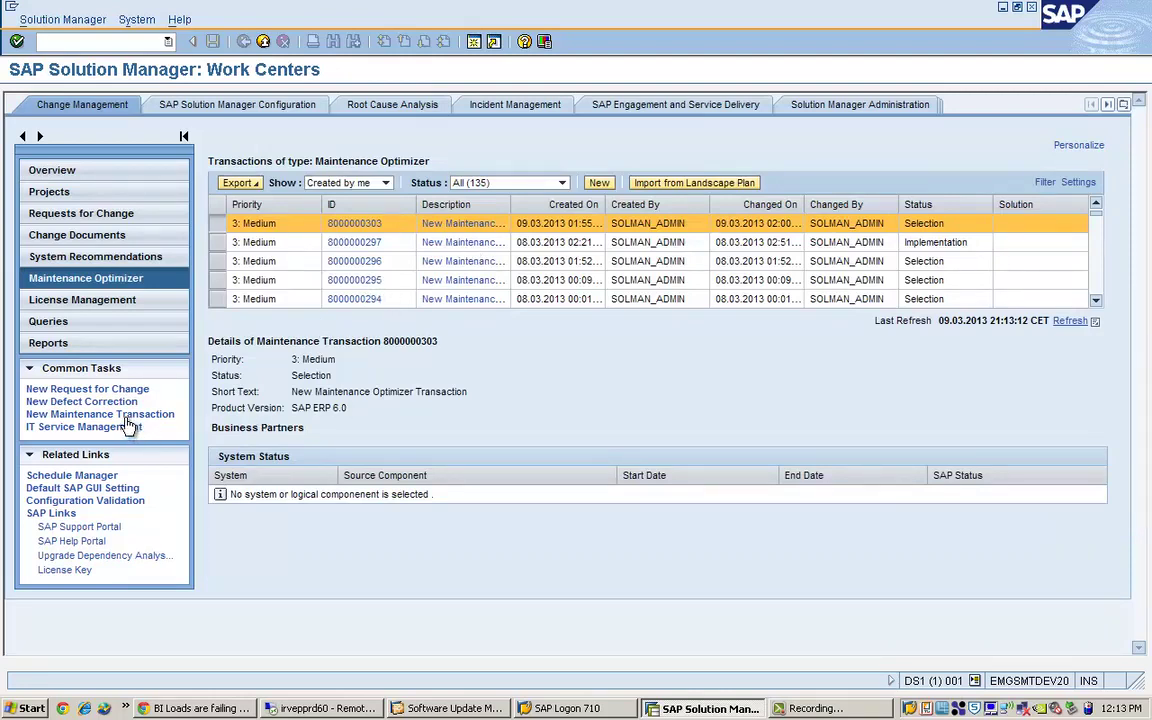
{"action": "left_click", "coordinate": [68, 425]}
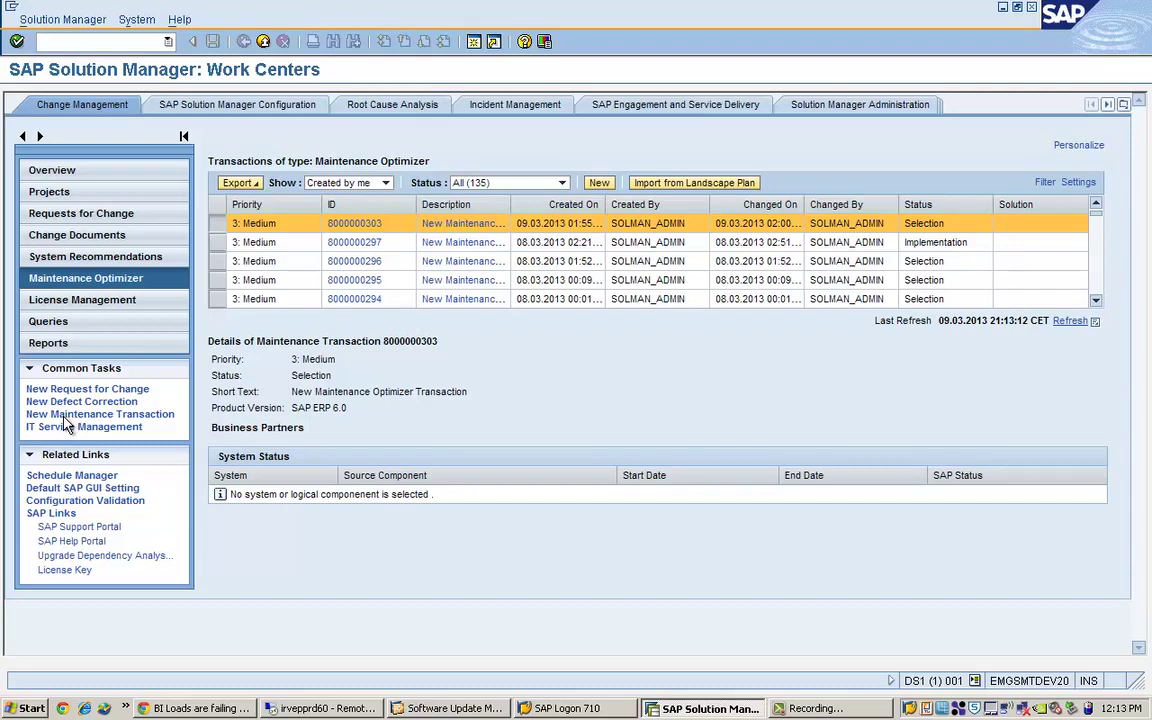
{"action": "left_click", "coordinate": [64, 415]}
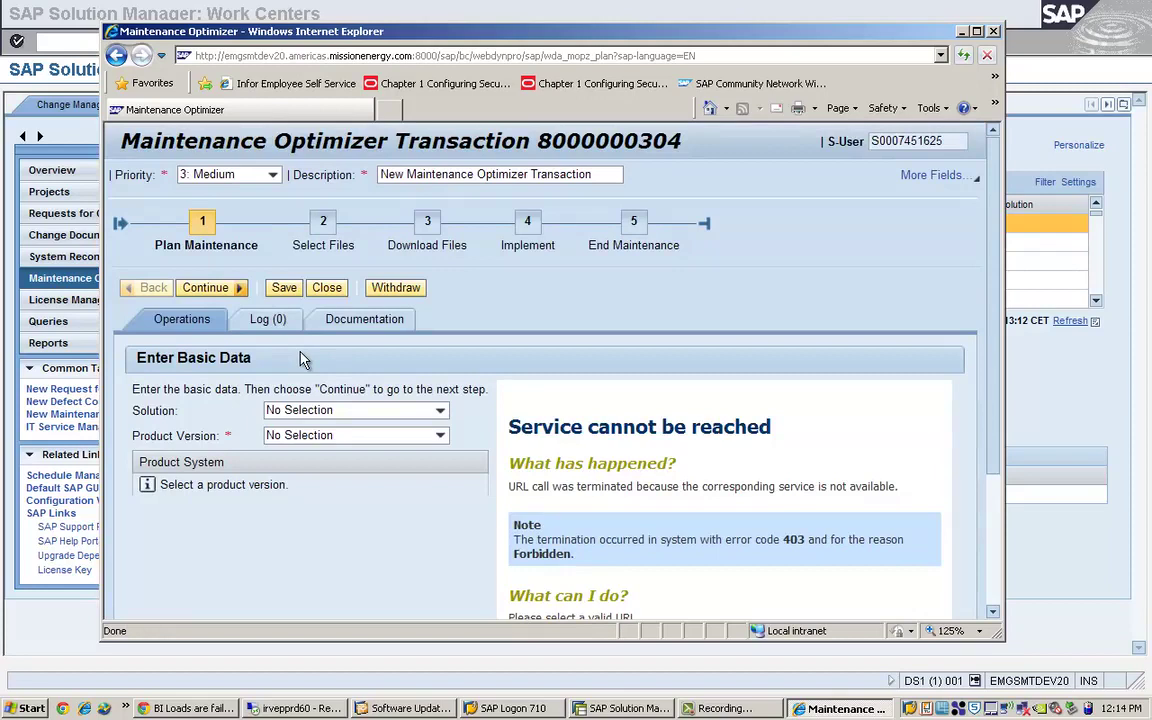
Set the product version to SAP EHP1 FOR SAP NETWEAVER 7.0, select product system PR1 and continue to file selection
{"action": "left_click", "coordinate": [336, 437]}
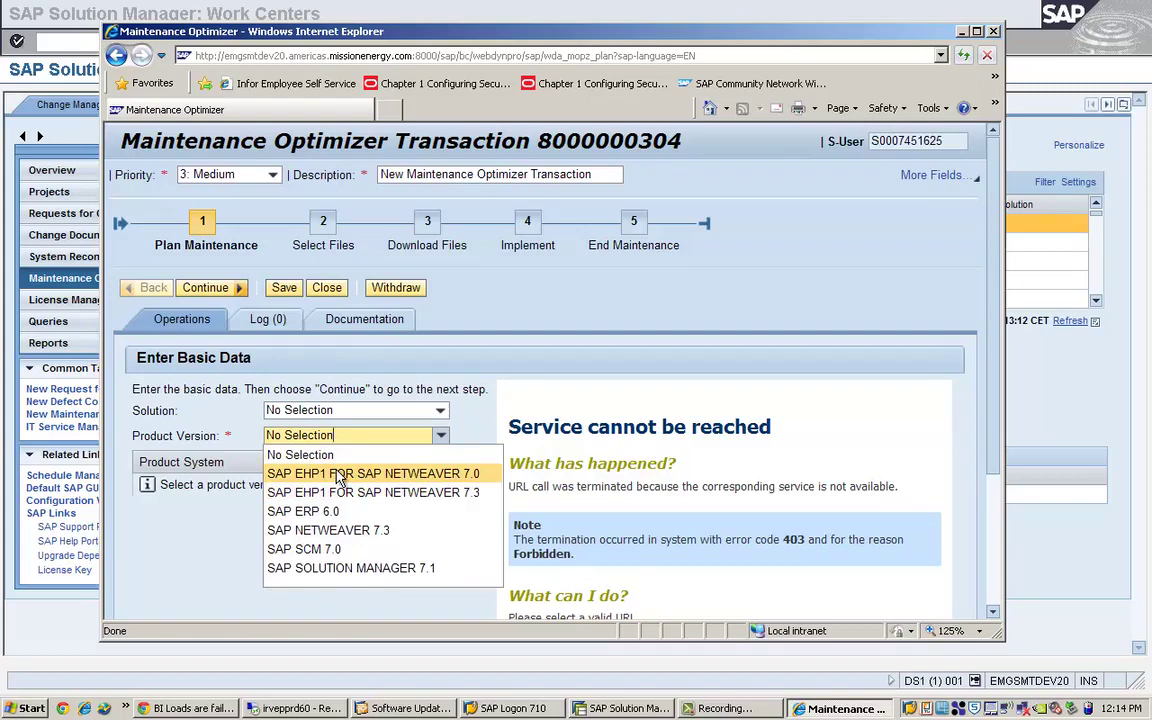
{"action": "left_click", "coordinate": [339, 477]}
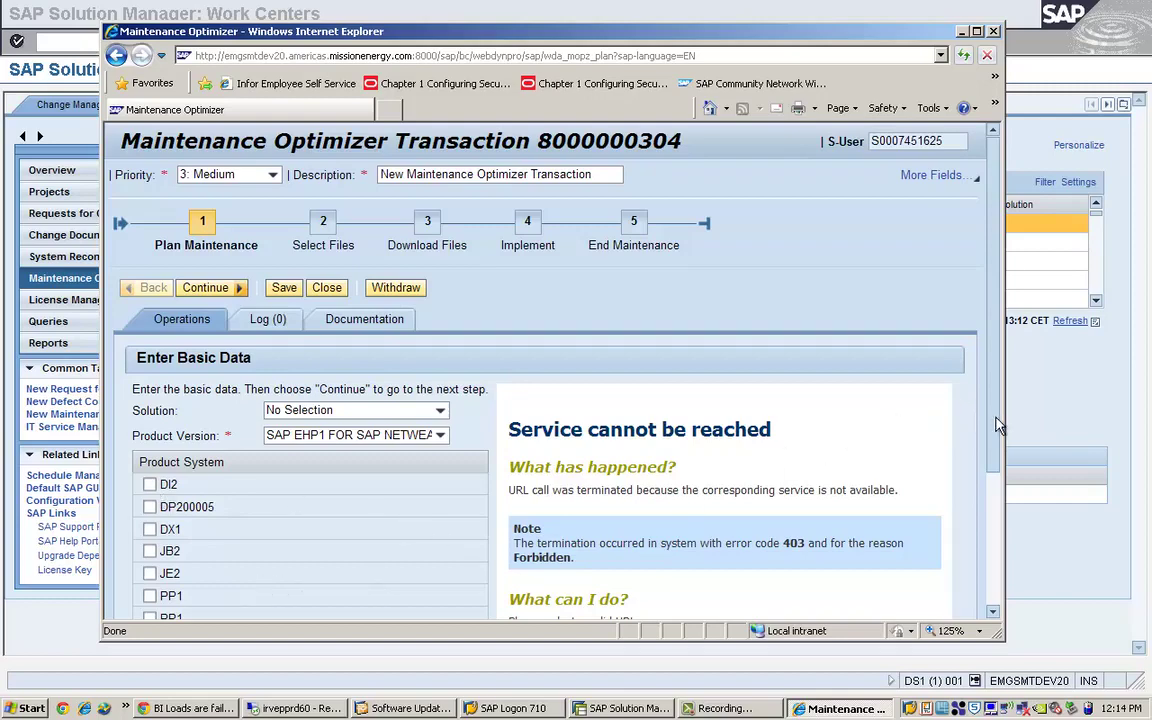
{"action": "scroll", "coordinate": [997, 420], "scroll_direction": "down", "scroll_amount": 2}
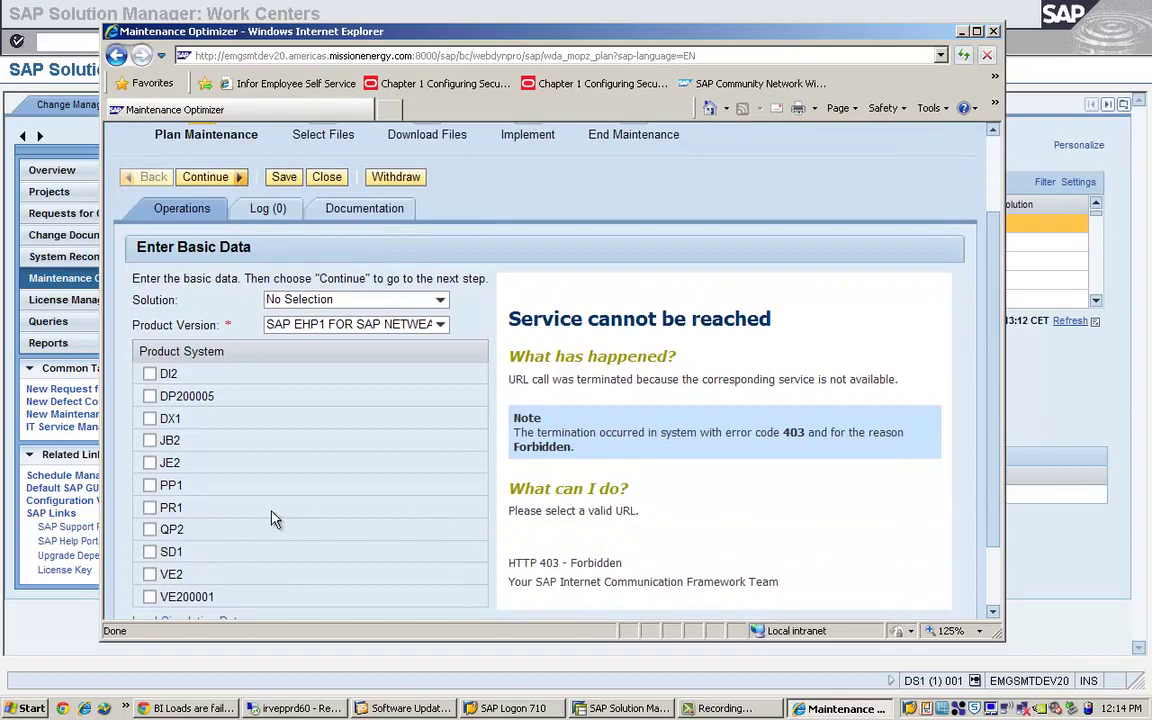
{"action": "left_click", "coordinate": [149, 507]}
{"action": "scroll", "coordinate": [1000, 588], "scroll_direction": "down", "scroll_amount": 2}
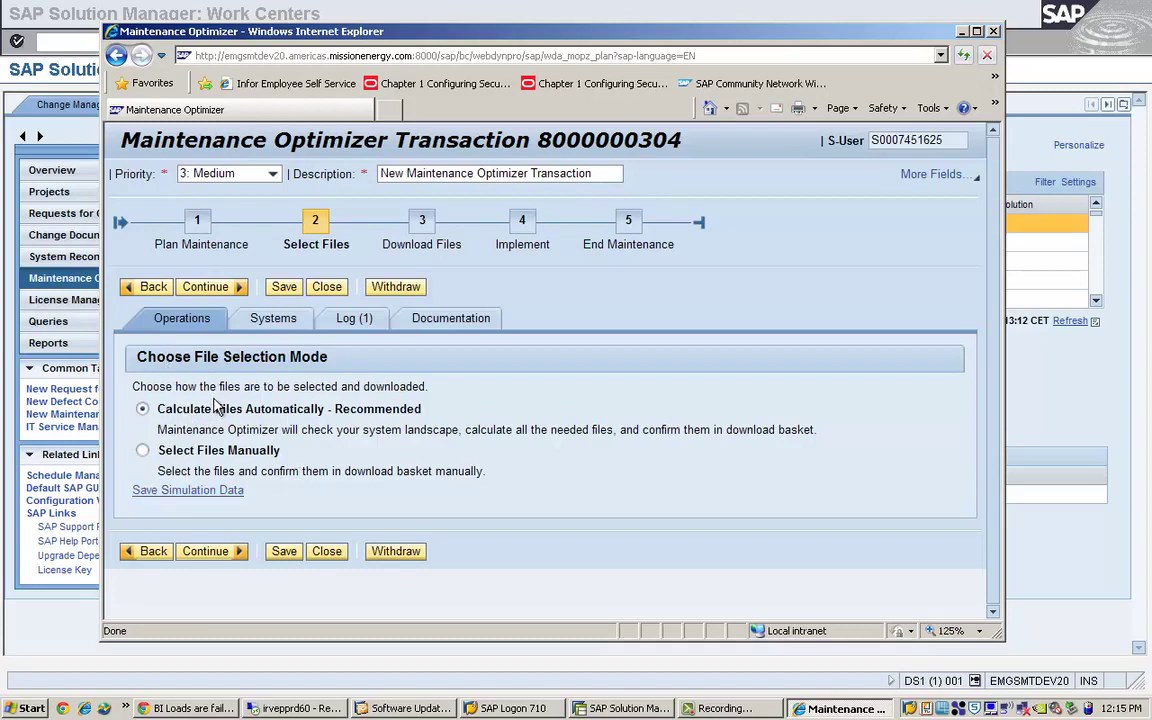
Check the initial system constellation, and continue with Calculate Files Automatically as the file selection mode
{"action": "left_click", "coordinate": [271, 322]}
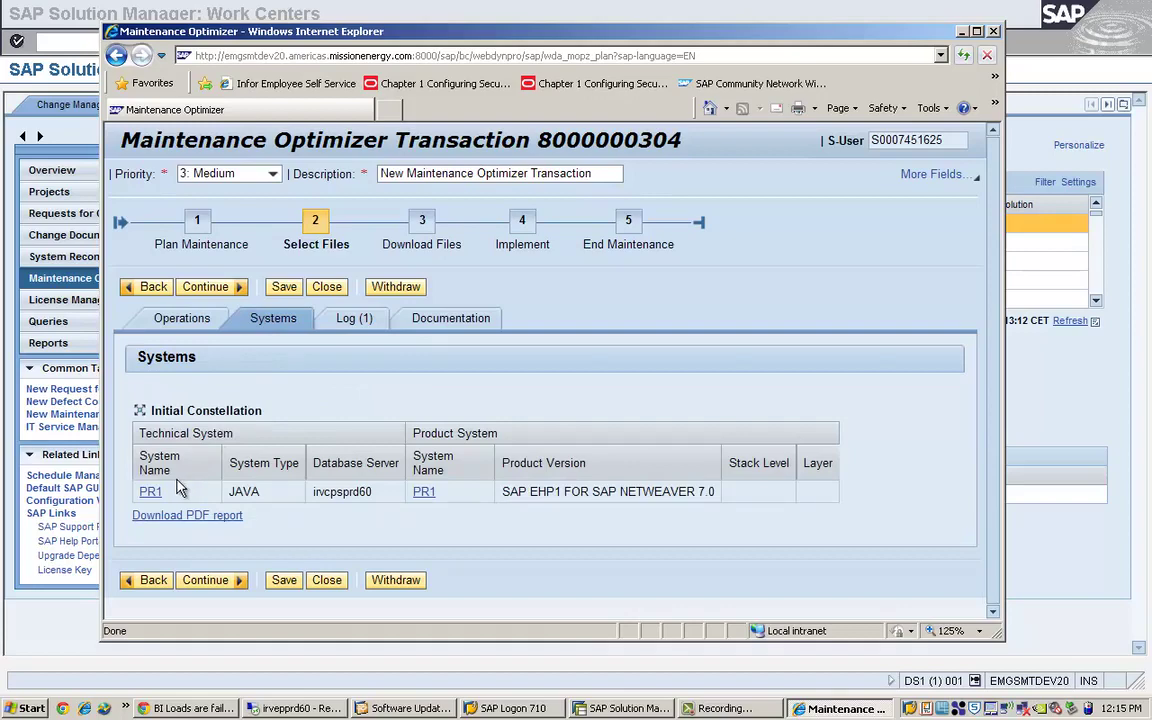
{"action": "left_click", "coordinate": [166, 328]}
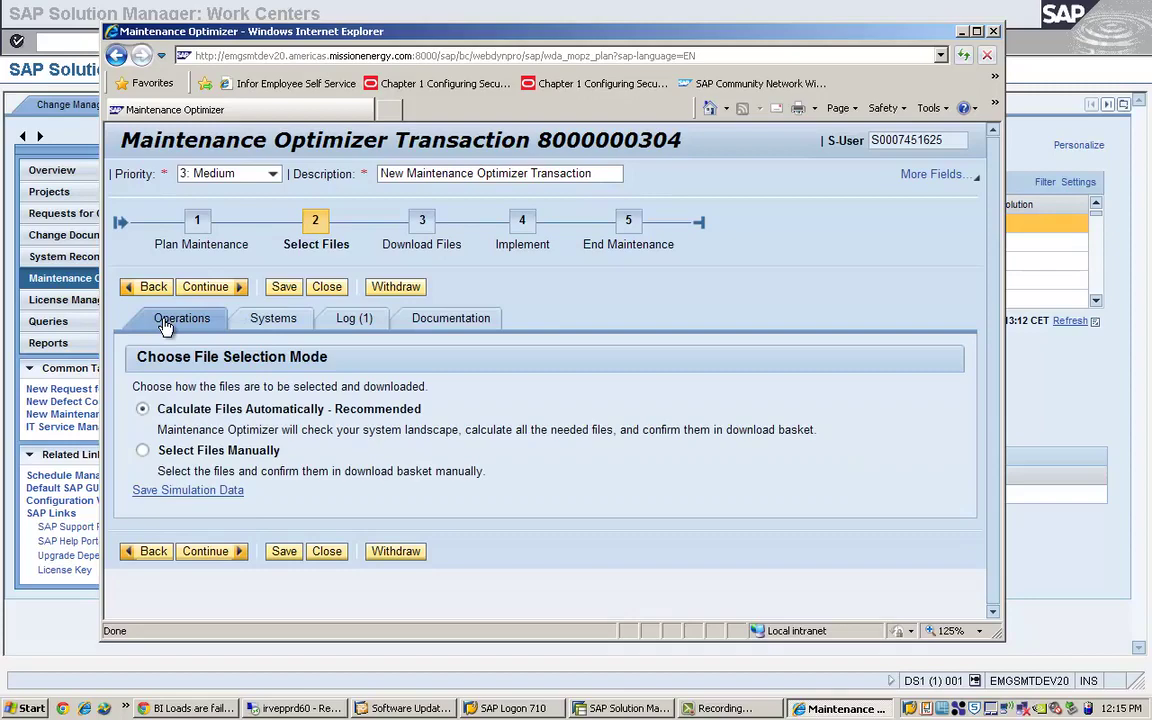
{"action": "left_click", "coordinate": [205, 553]}
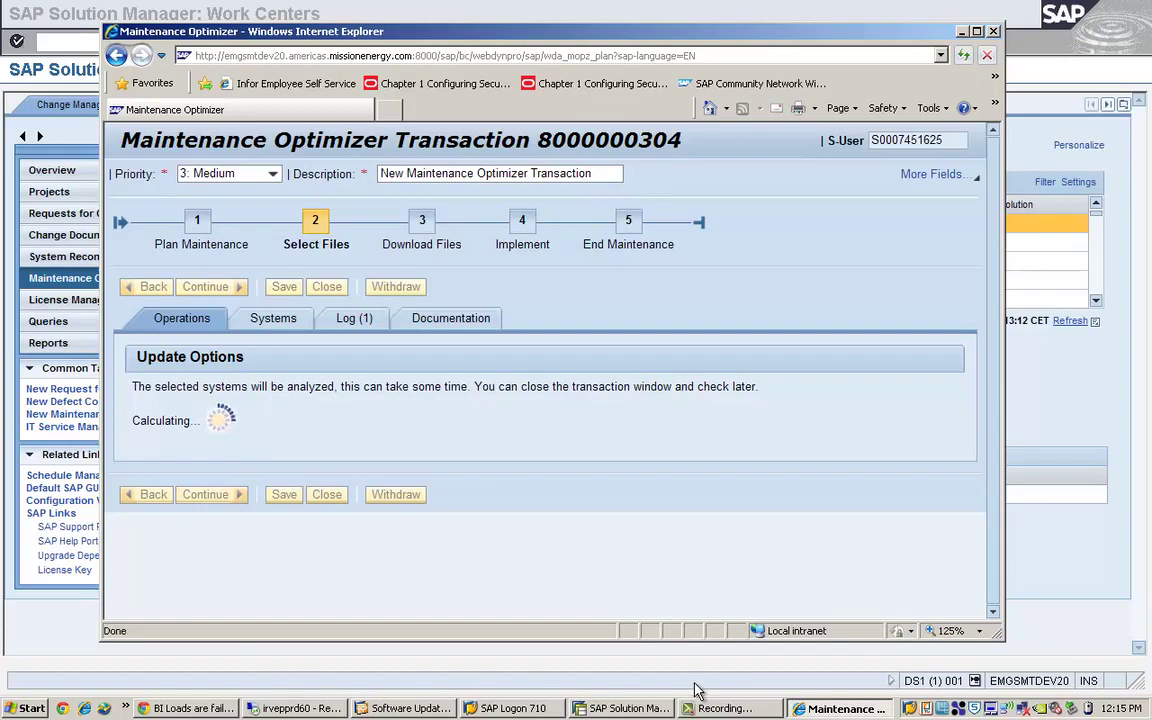
{"action": "left_click", "coordinate": [712, 708]}
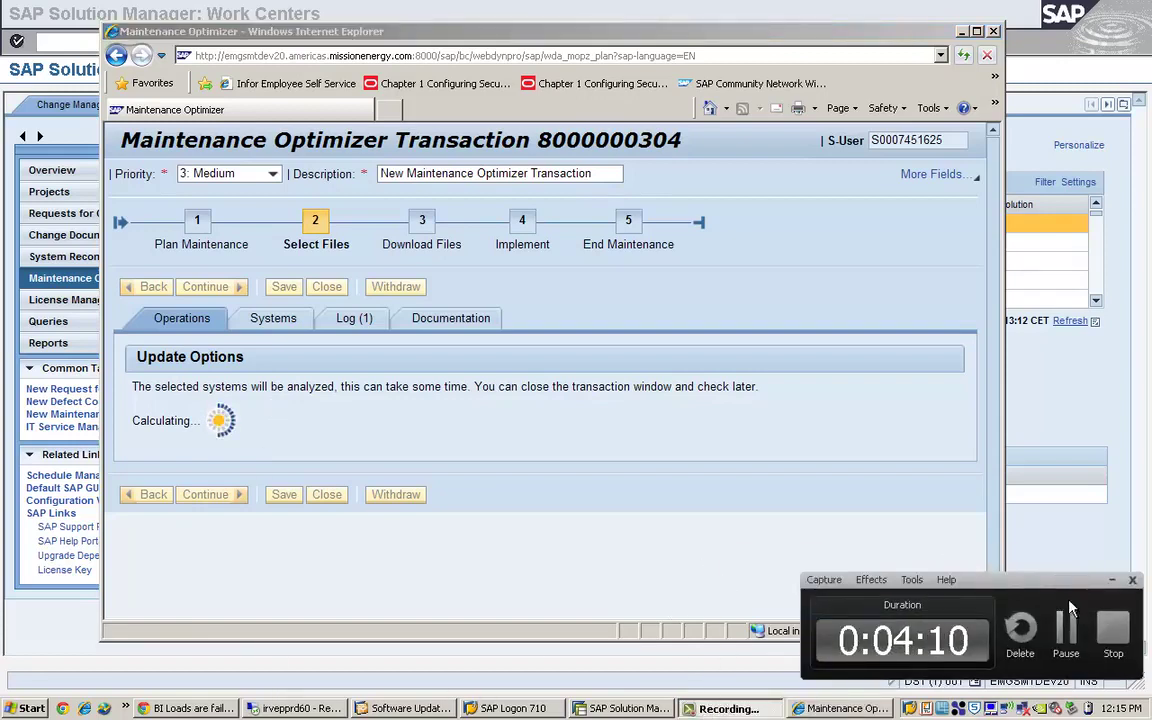
{"action": "left_click", "coordinate": [1066, 630]}
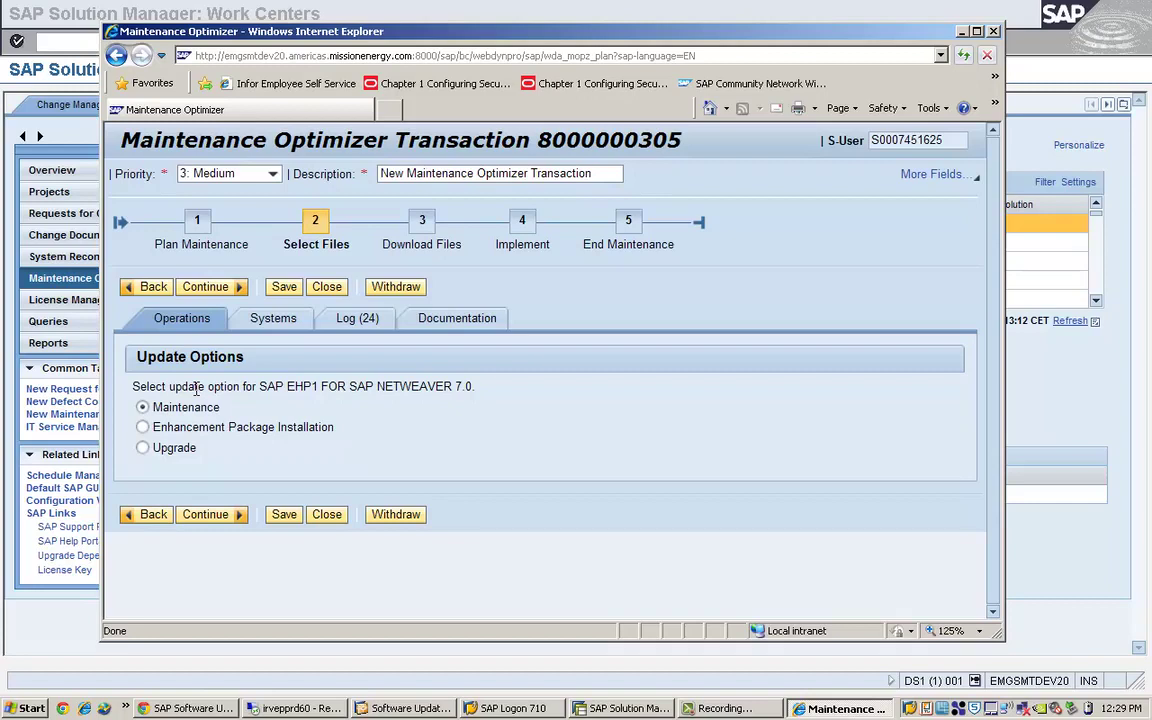
Confirm the update option for SAP EHP1 FOR SAP NETWEAVER 7.0 and continue with target stack 13 (02/2013)
{"action": "left_click", "coordinate": [143, 449]}
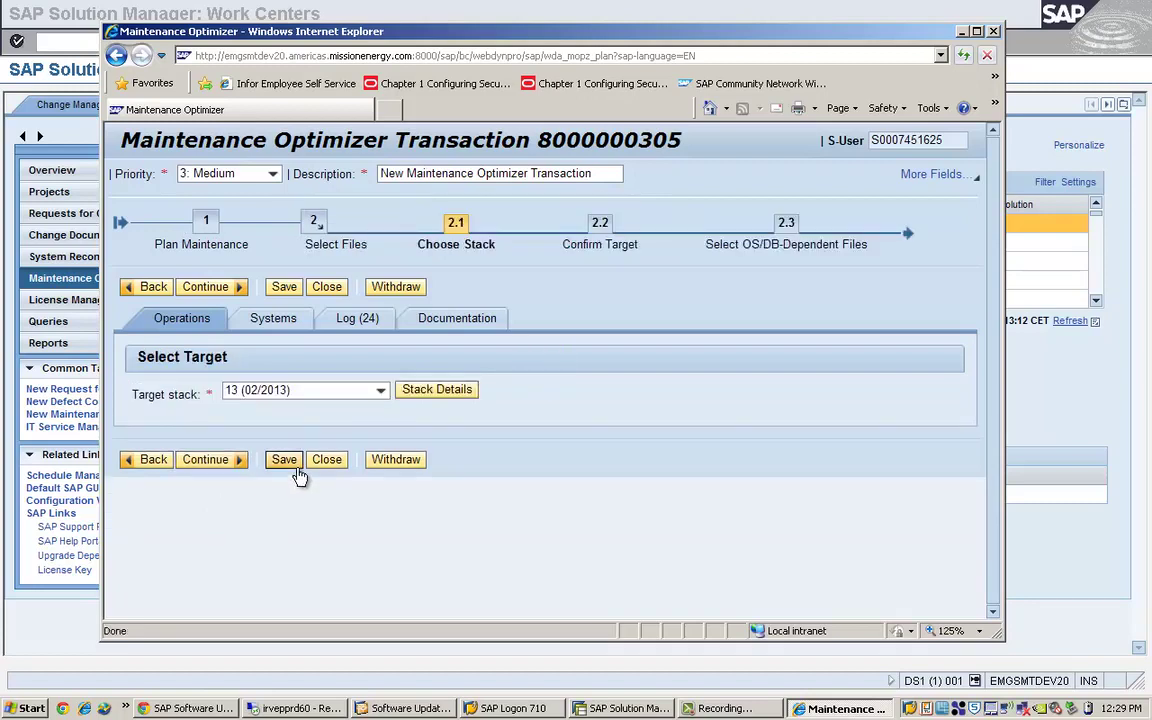
{"action": "left_click", "coordinate": [300, 396]}
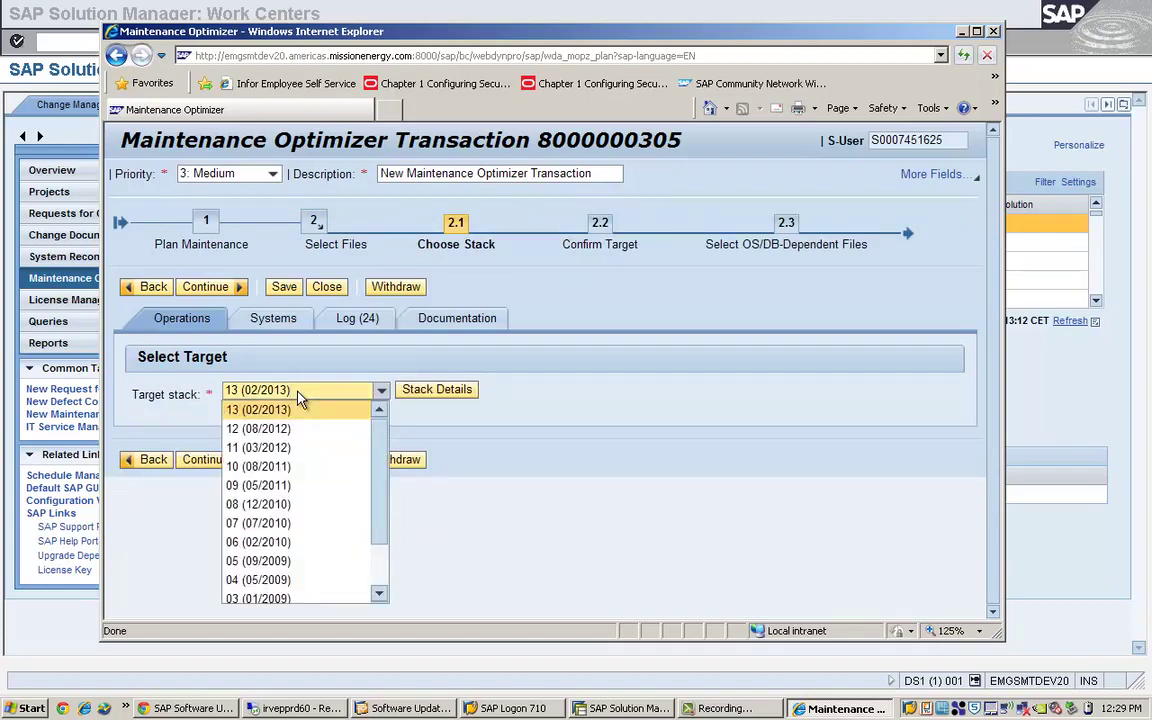
{"action": "left_click", "coordinate": [298, 397]}
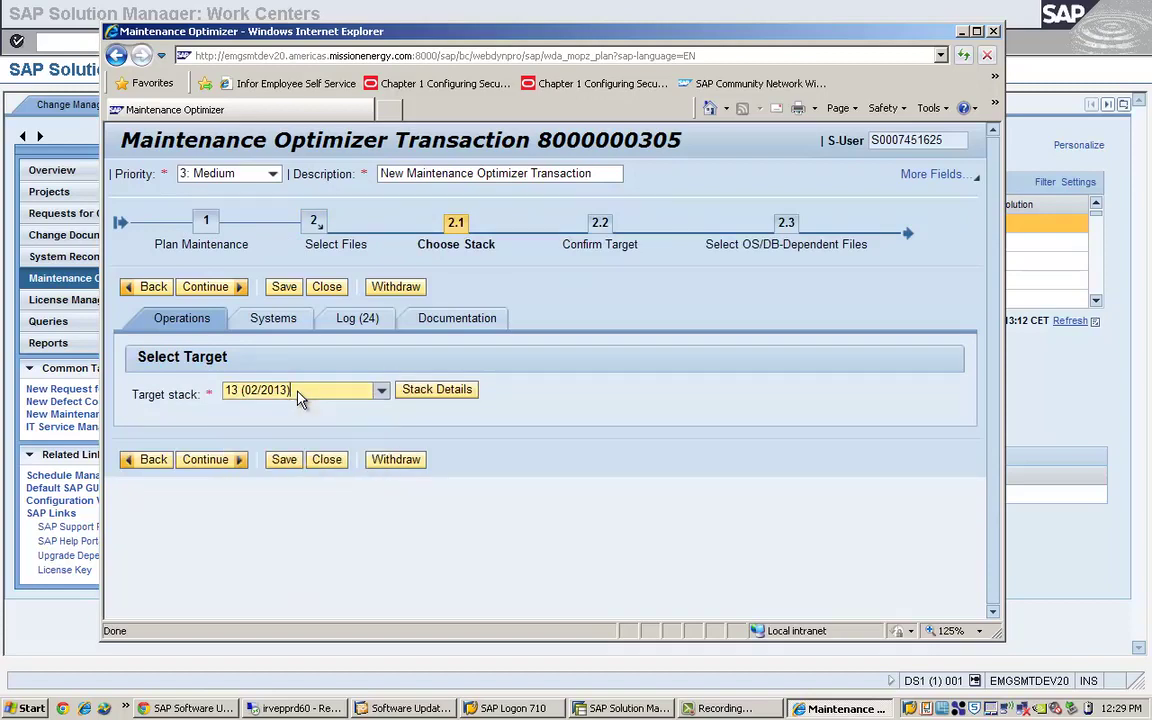
{"action": "left_click", "coordinate": [209, 463]}
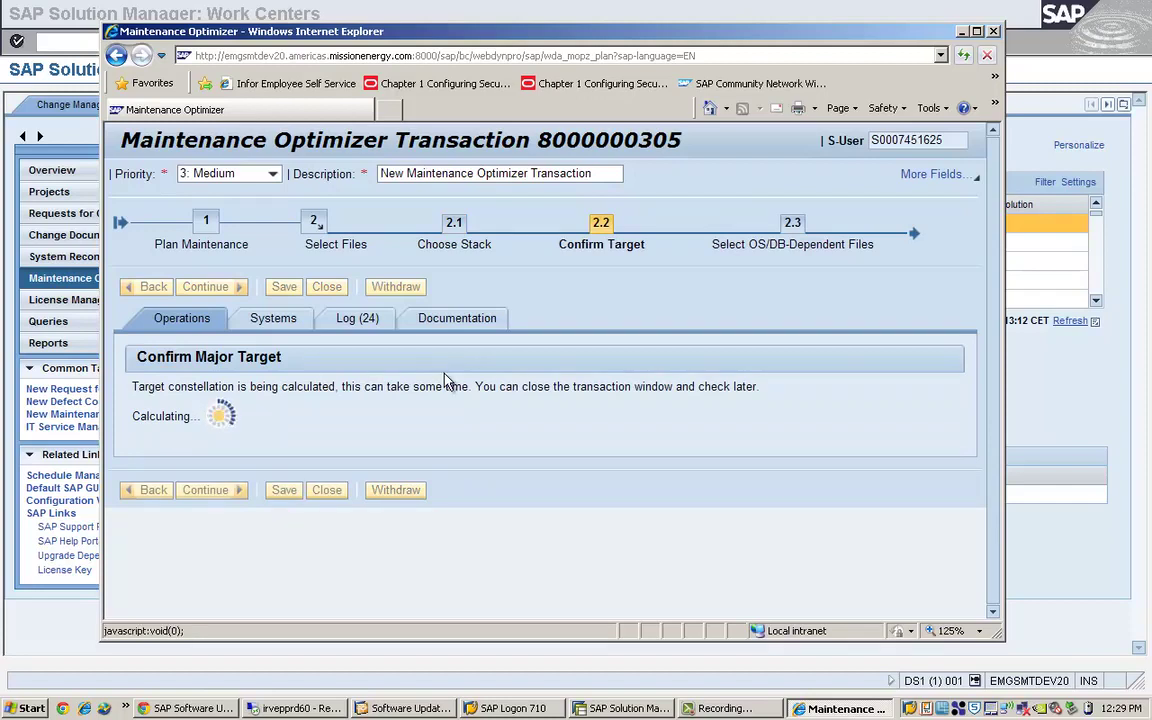
Examine the target and initial constellations of the system, and return to the target confirmation
{"action": "left_click", "coordinate": [289, 319]}
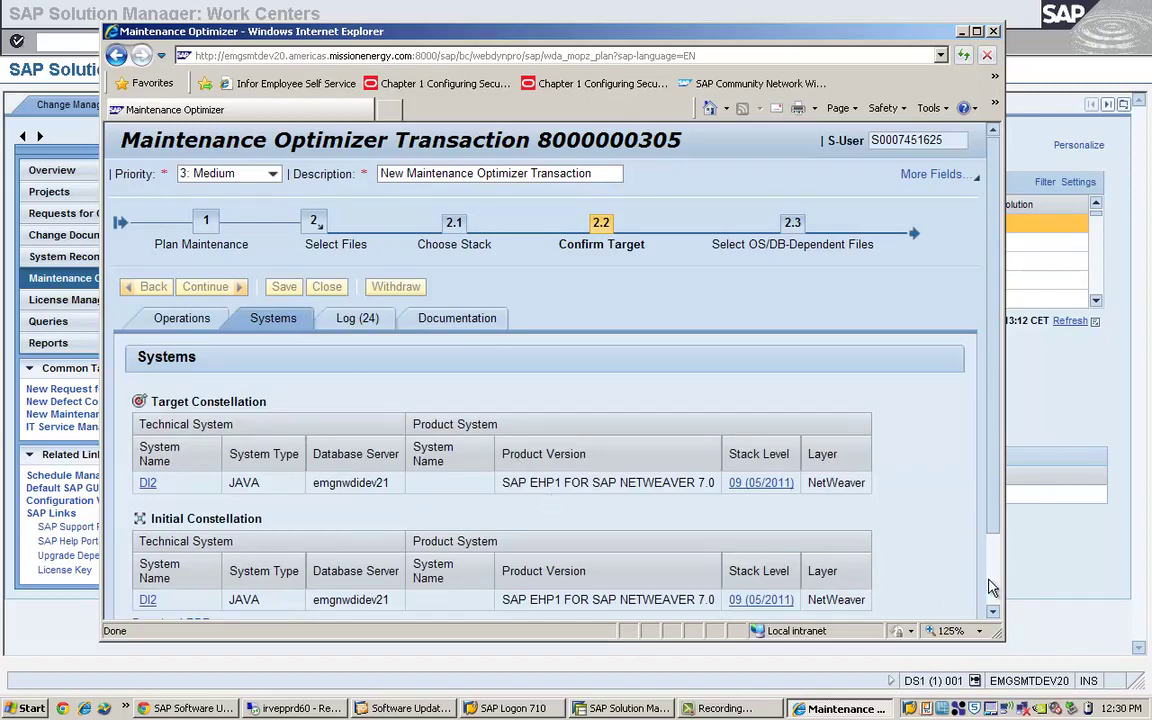
{"action": "scroll", "coordinate": [990, 588], "scroll_direction": "down", "scroll_amount": 3}
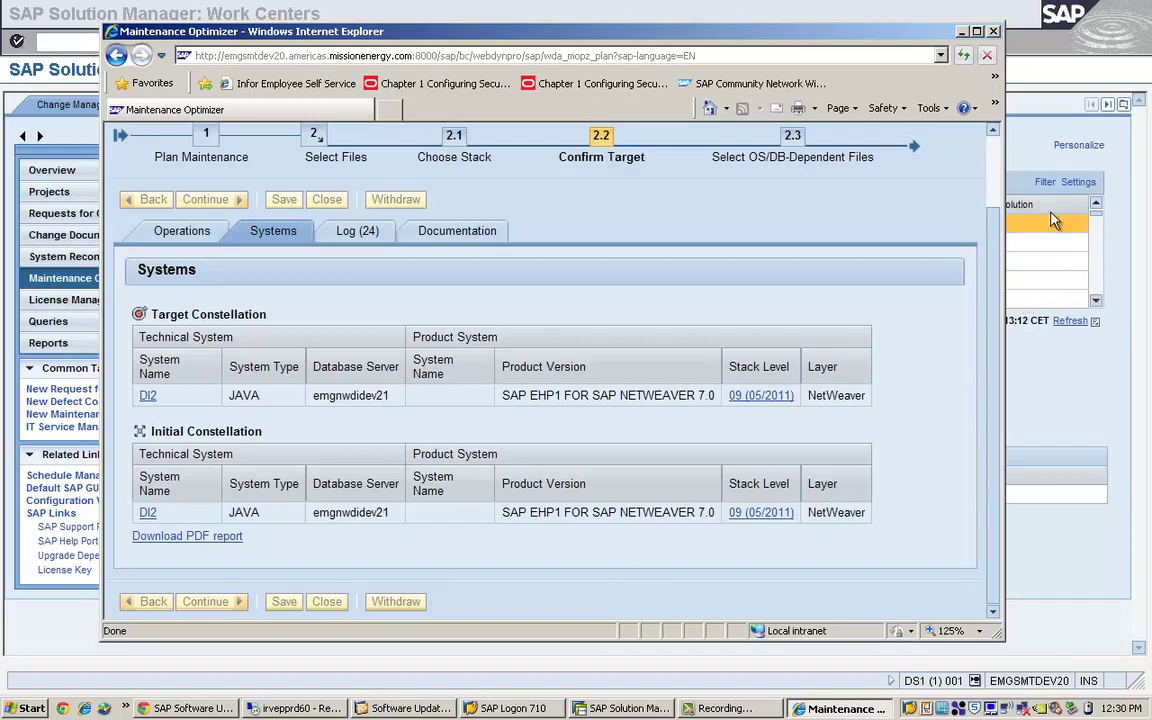
{"action": "scroll", "coordinate": [993, 170], "scroll_direction": "up", "scroll_amount": 2}
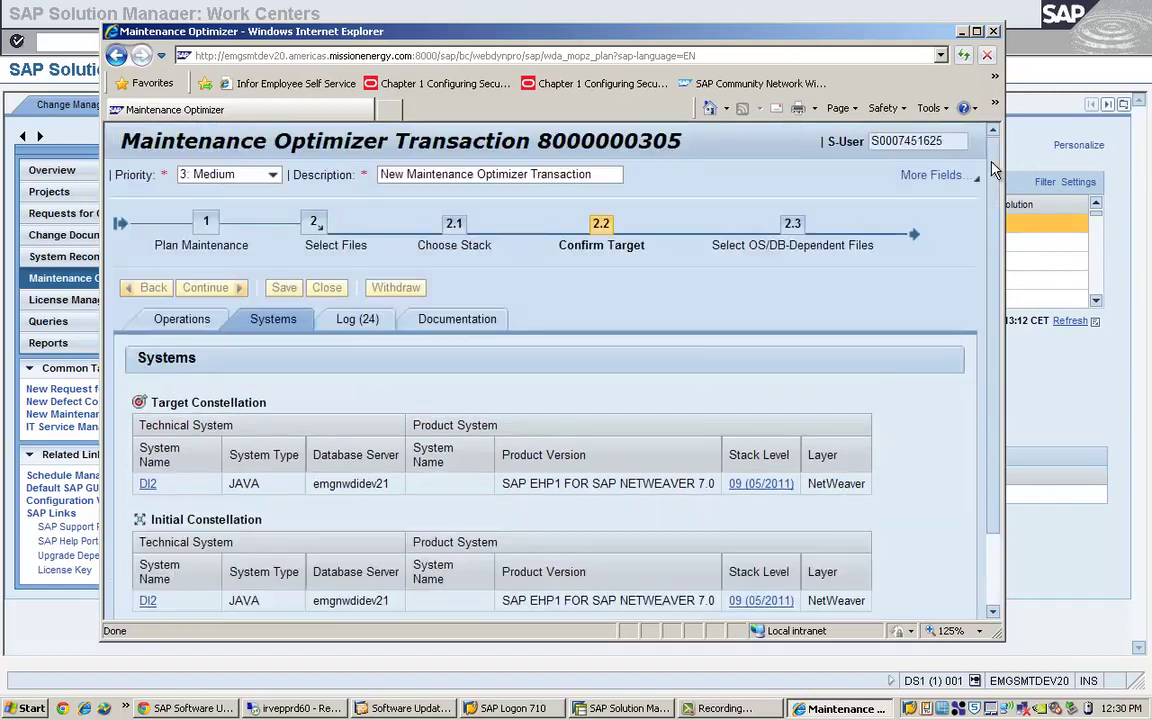
{"action": "left_click", "coordinate": [198, 319]}
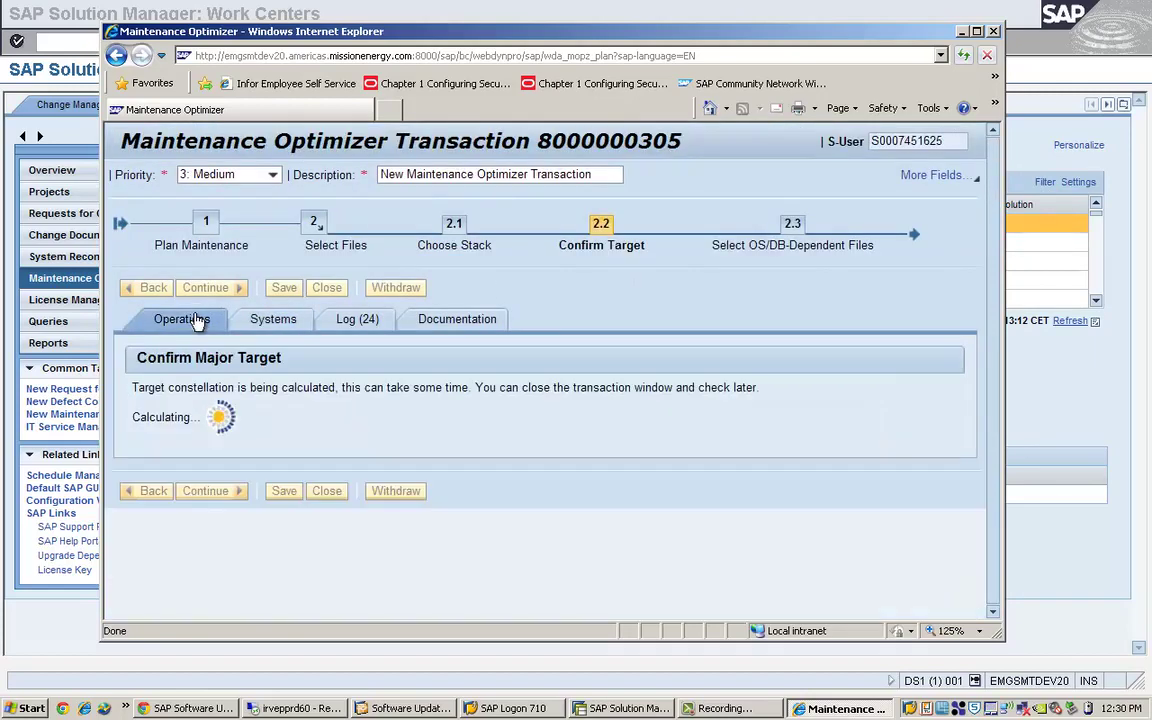
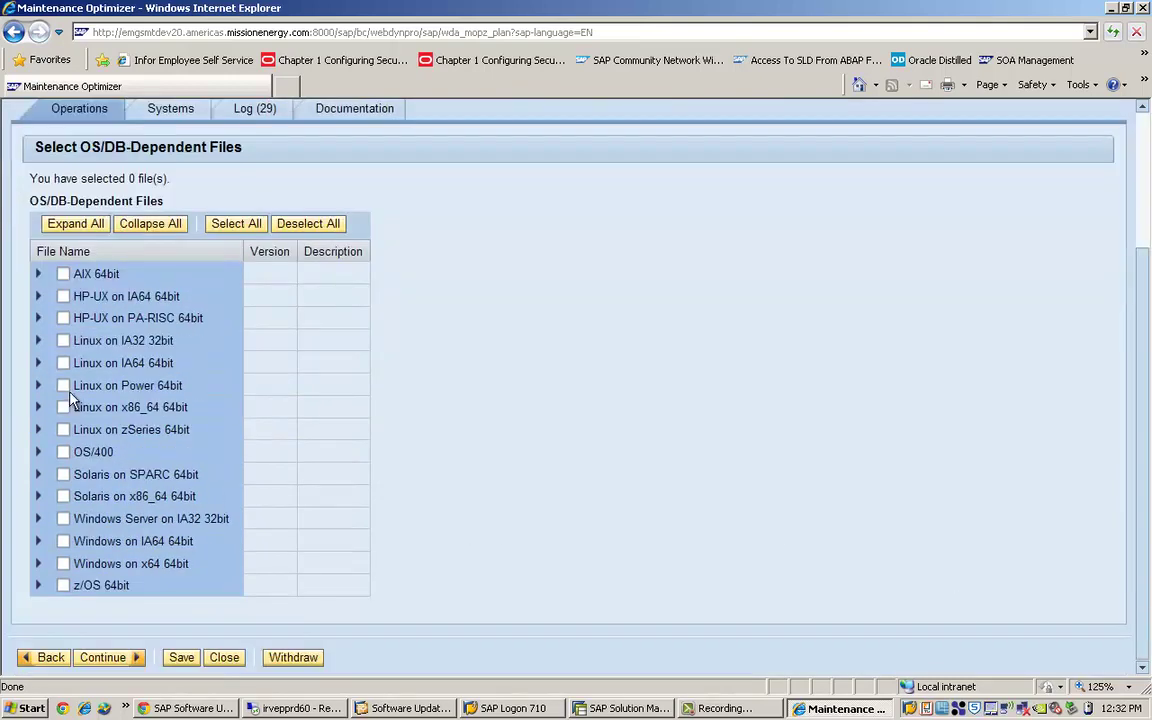
Under Windows on x64 64bit, select the igsexe files, the database-independent group and the ORACLE kernel files
{"action": "left_click", "coordinate": [39, 564]}
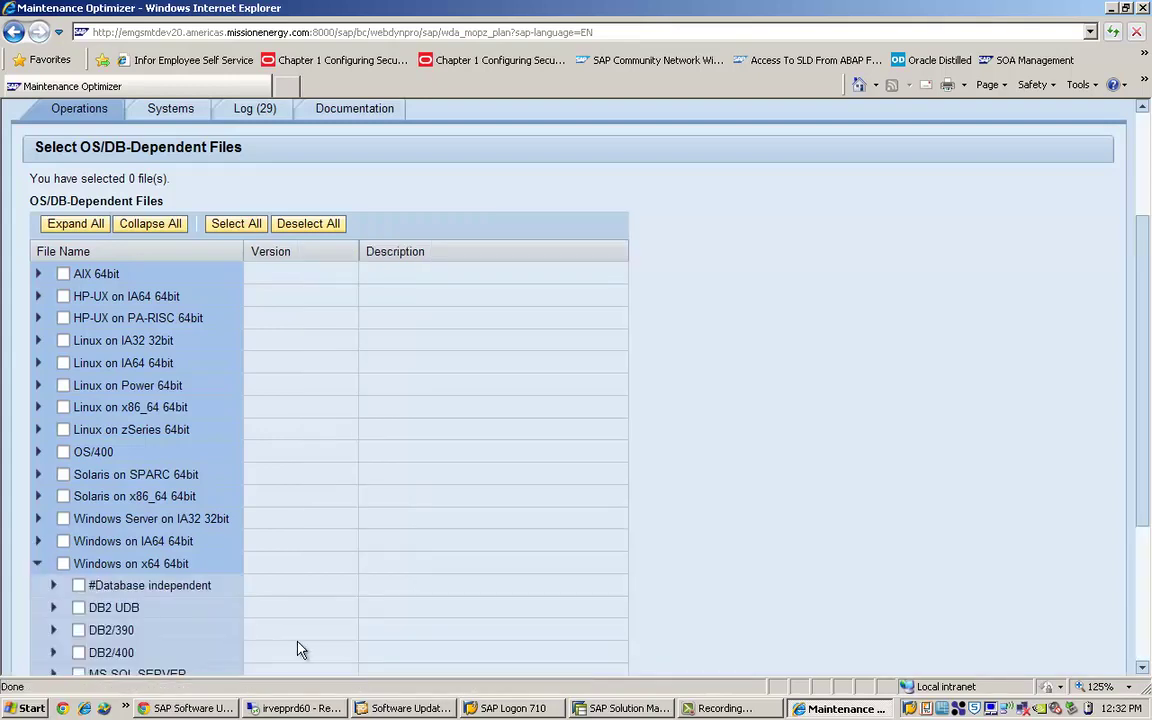
{"action": "left_click", "coordinate": [1143, 611]}
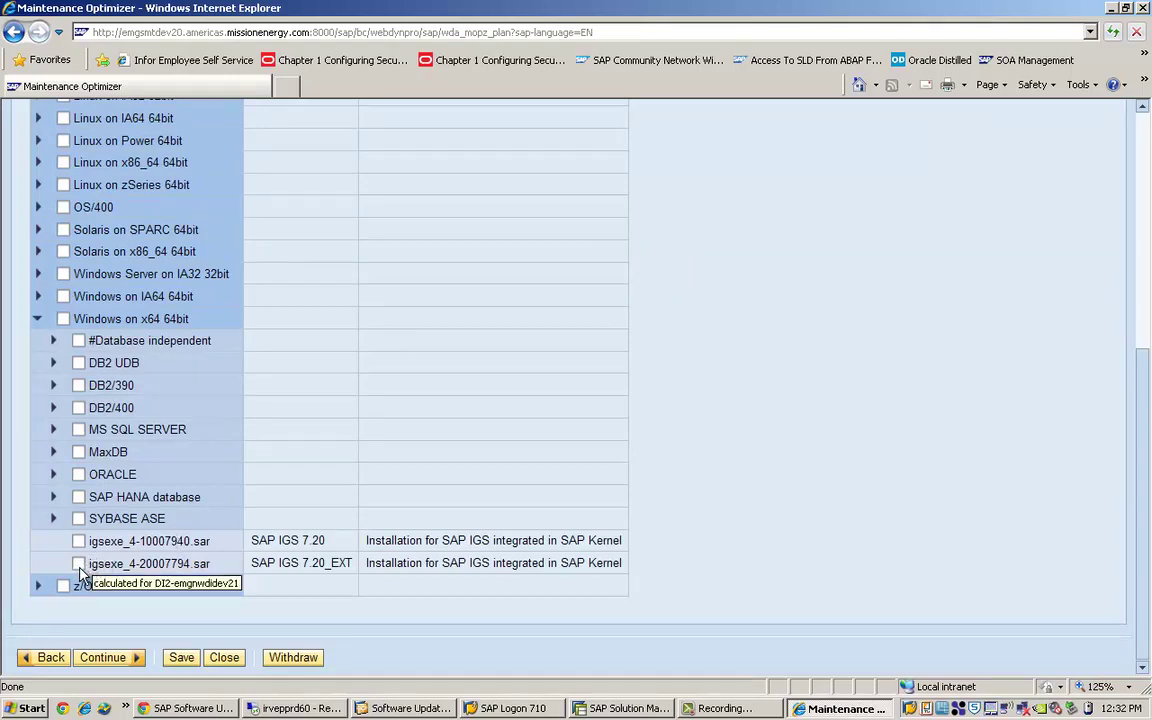
{"action": "left_click", "coordinate": [80, 566]}
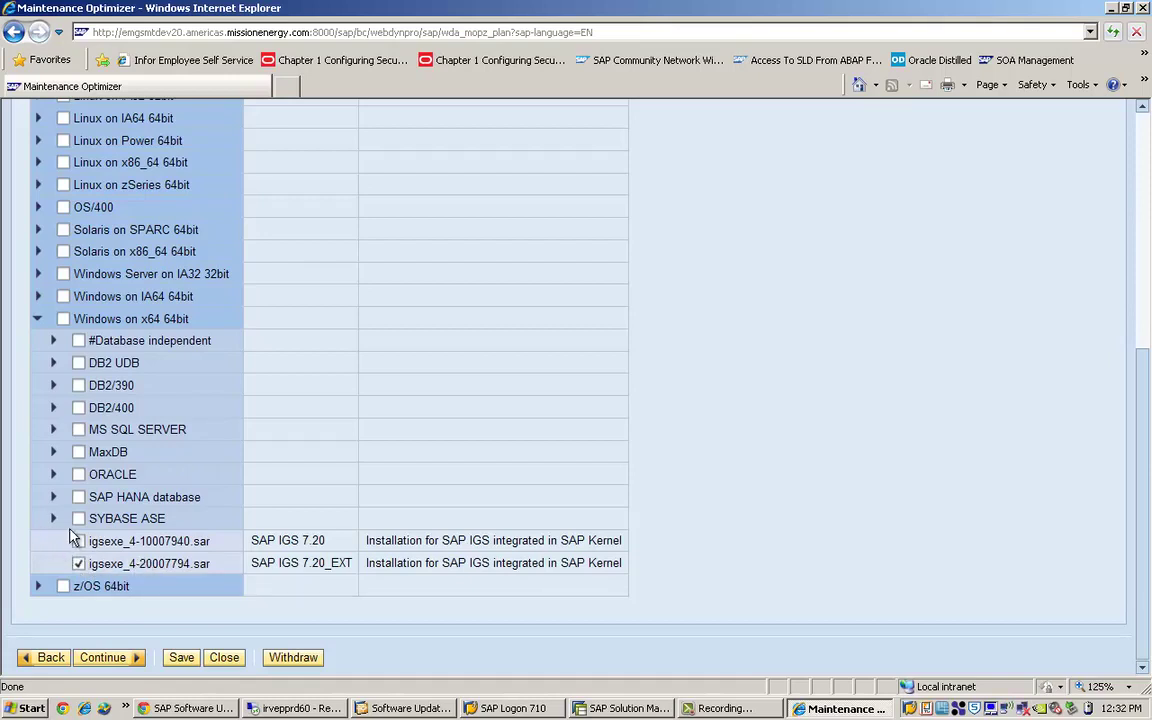
{"action": "left_click", "coordinate": [52, 475]}
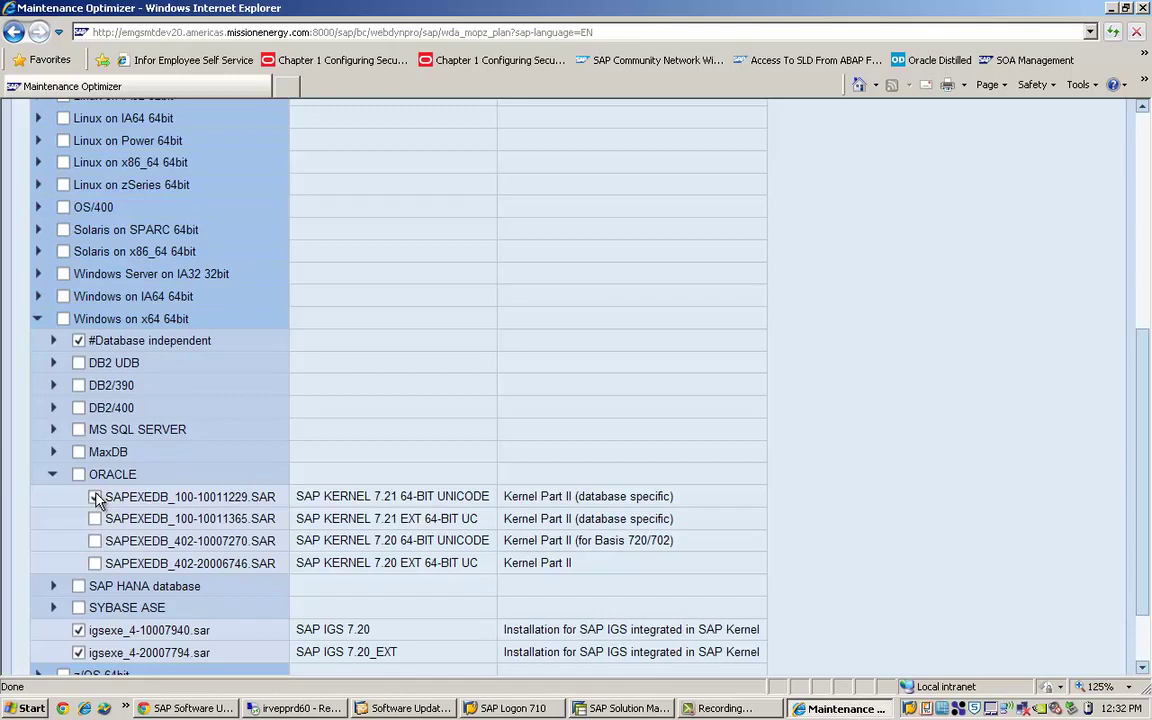
{"action": "left_click", "coordinate": [95, 497]}
{"action": "left_click", "coordinate": [95, 519]}
{"action": "left_click", "coordinate": [95, 541]}
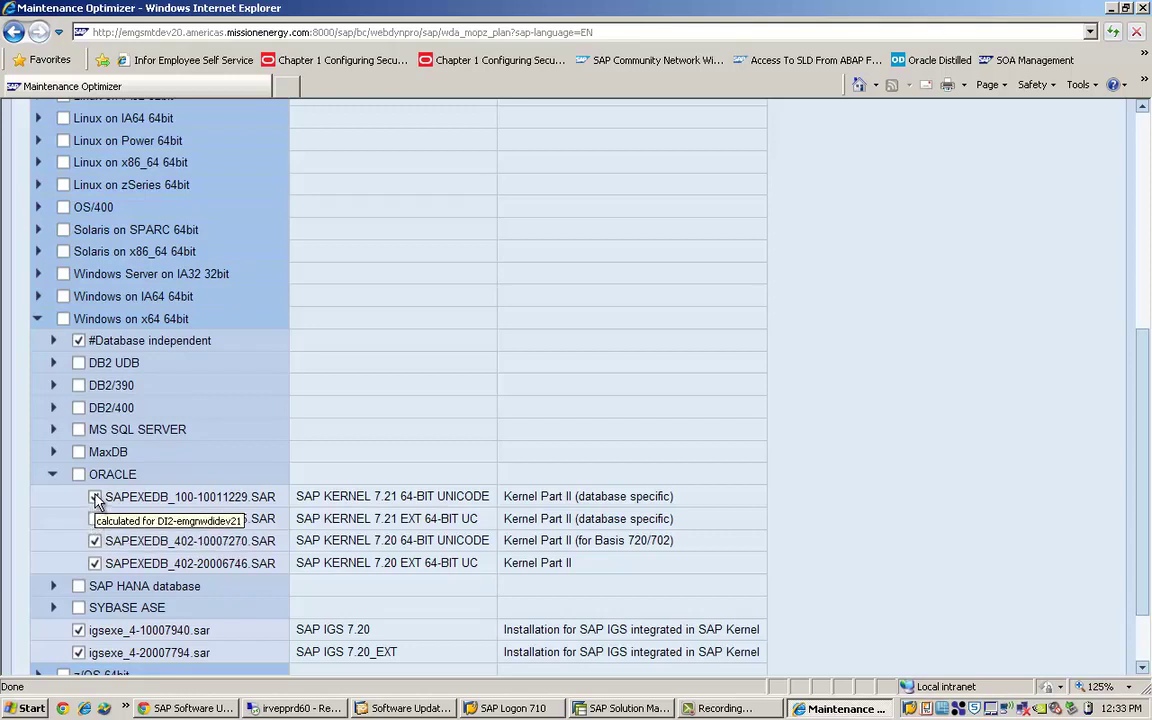
Deselect igsexe_4-10007940.sar and every ORACLE kernel file except SAPEXEDB_402-20006746.SAR, and expand the database-independent group to check its files
{"action": "left_click", "coordinate": [94, 519]}
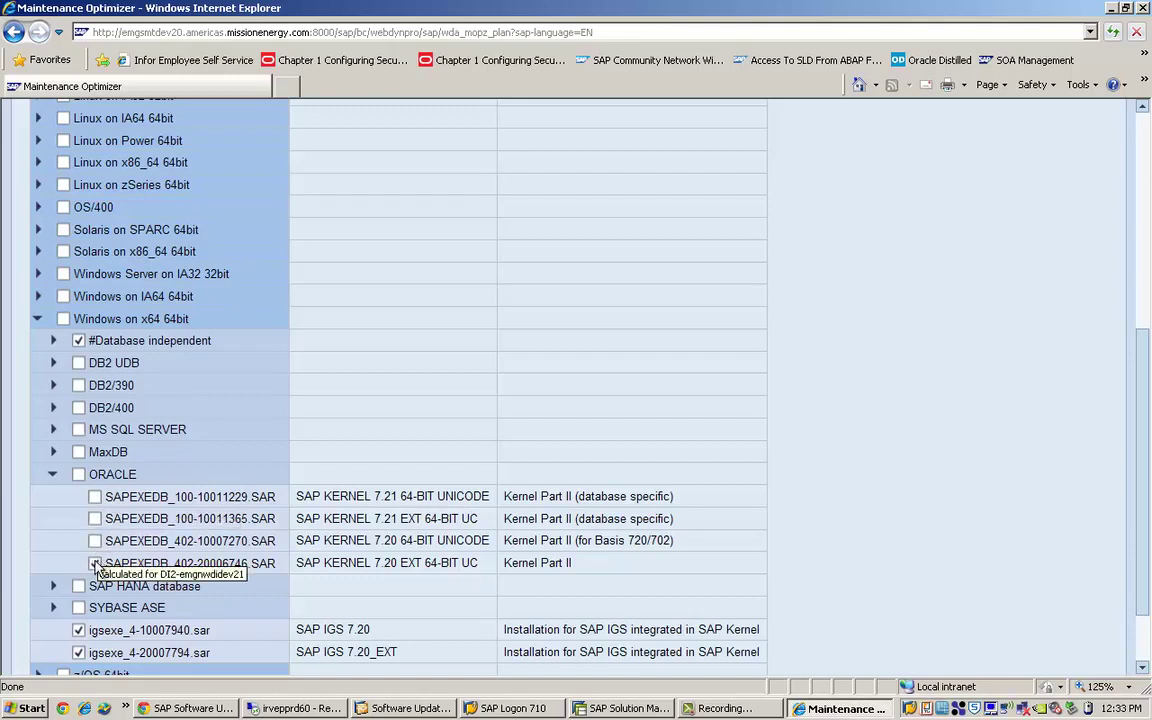
{"action": "left_click", "coordinate": [78, 630]}
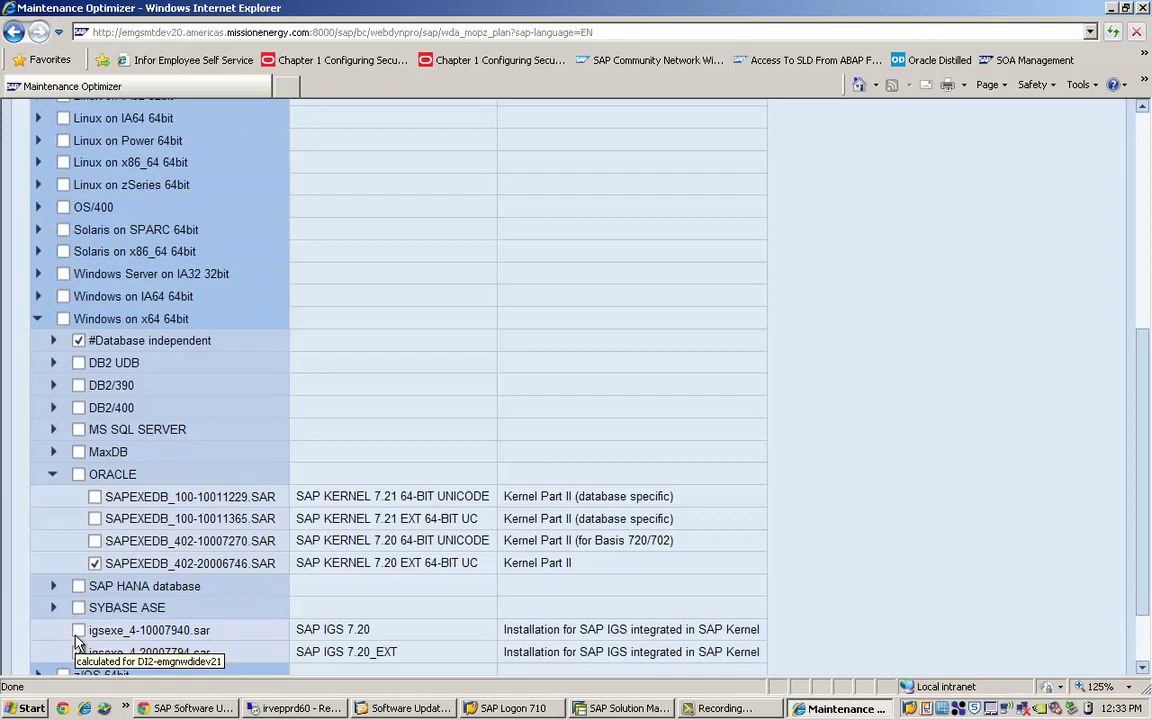
{"action": "left_click", "coordinate": [78, 650]}
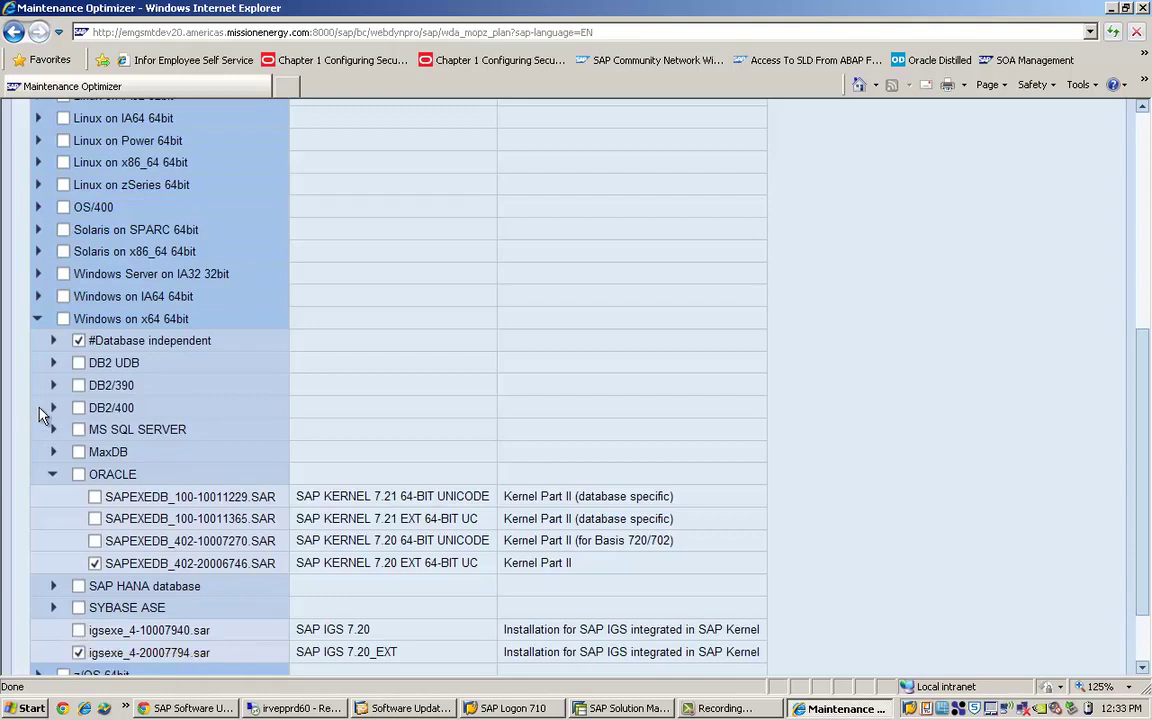
{"action": "left_click", "coordinate": [53, 341]}
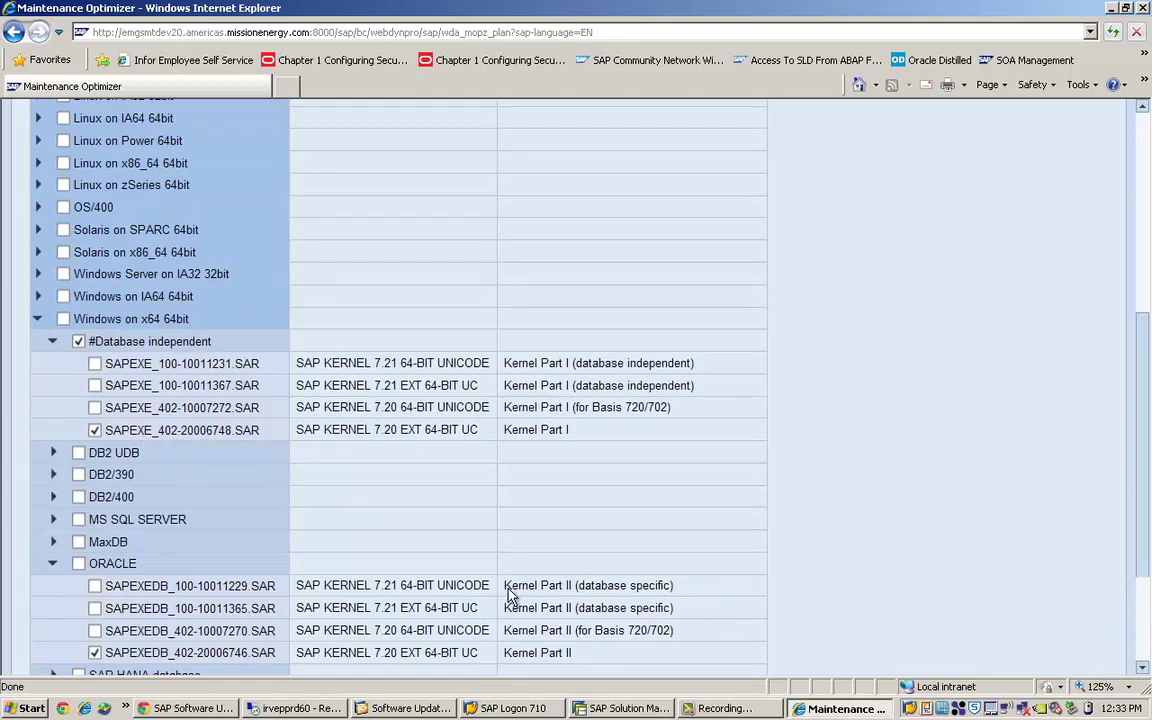
{"action": "left_click", "coordinate": [1140, 635]}
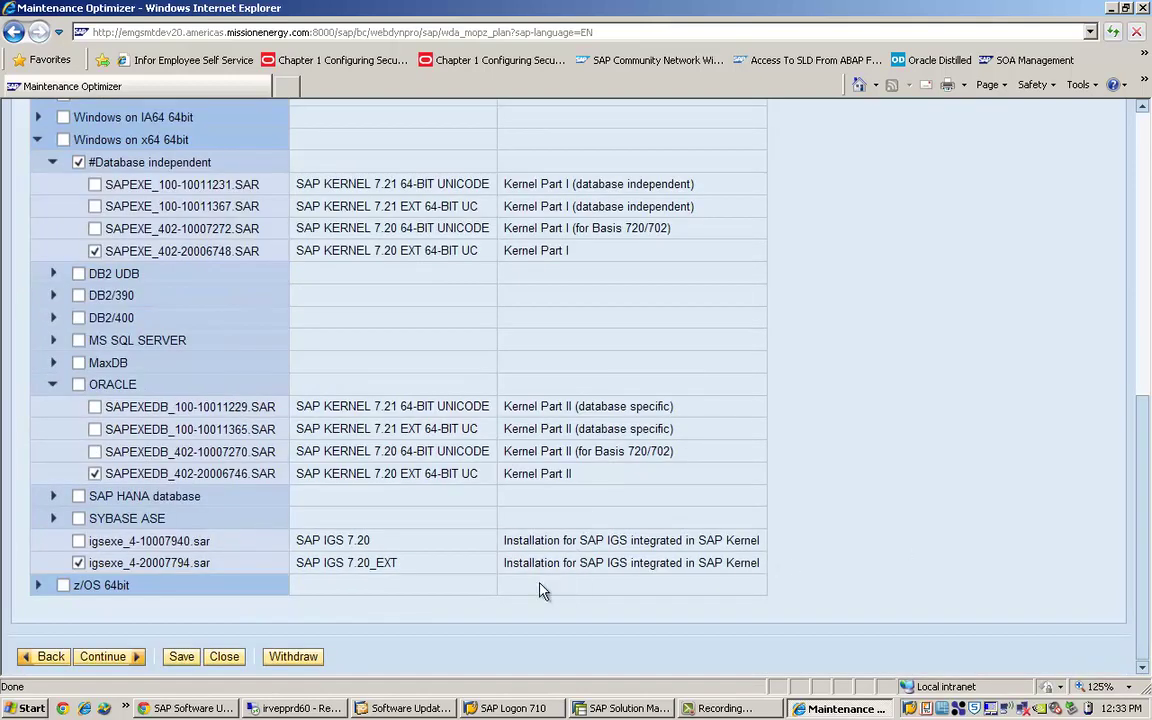
Continue to the stack-dependent files without including download basket files, and expand the NON-ABAP group
{"action": "left_click", "coordinate": [106, 657]}
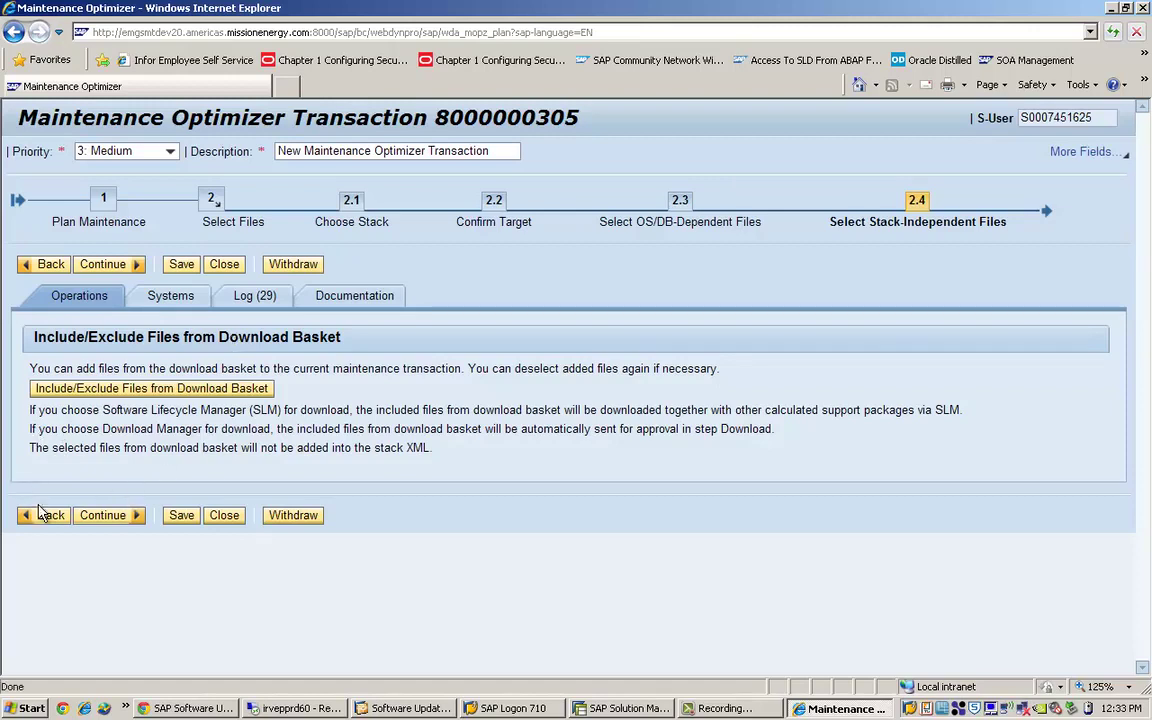
{"action": "left_click", "coordinate": [103, 516]}
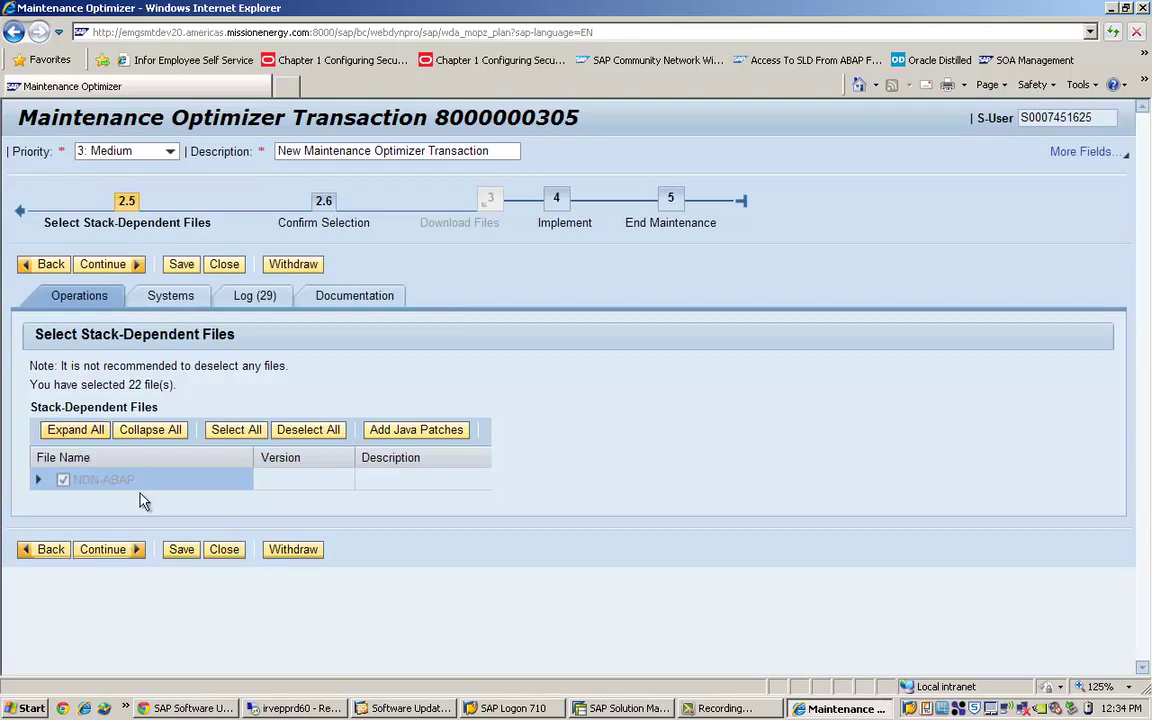
{"action": "left_click", "coordinate": [38, 480]}
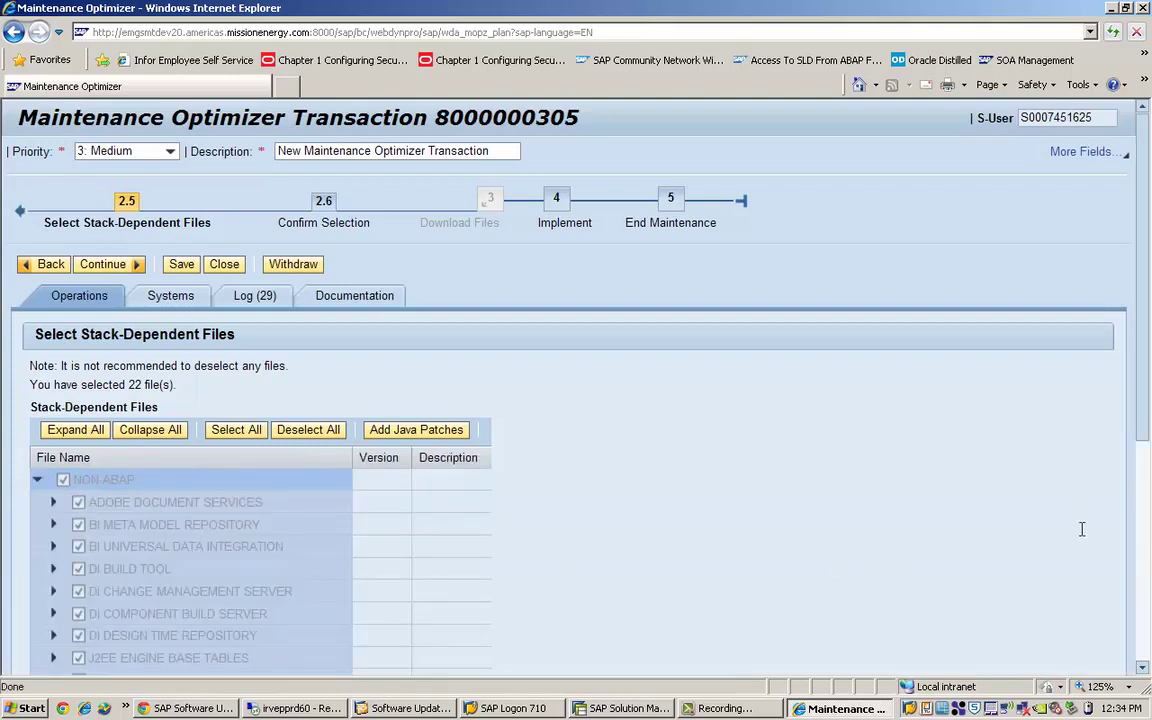
Review the stack-dependent files and add all available Java patches, leaving them out of the stack xml
{"action": "left_click", "coordinate": [1144, 542]}
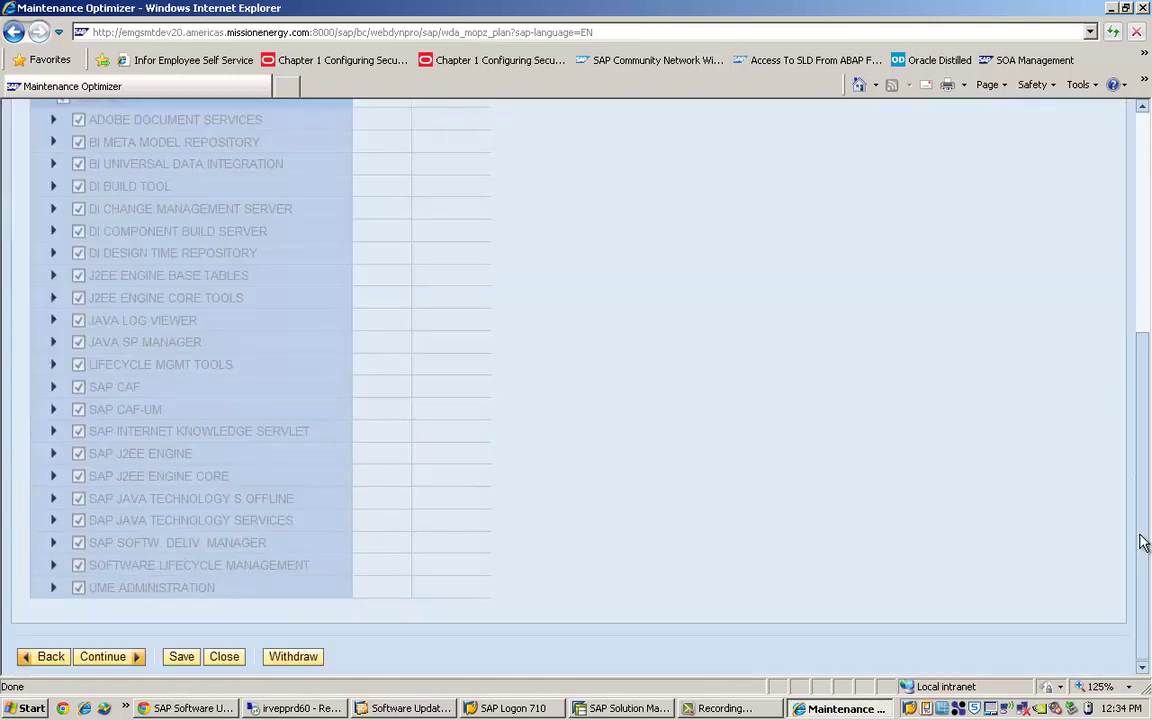
{"action": "scroll", "coordinate": [1144, 542], "scroll_direction": "up", "scroll_amount": 3}
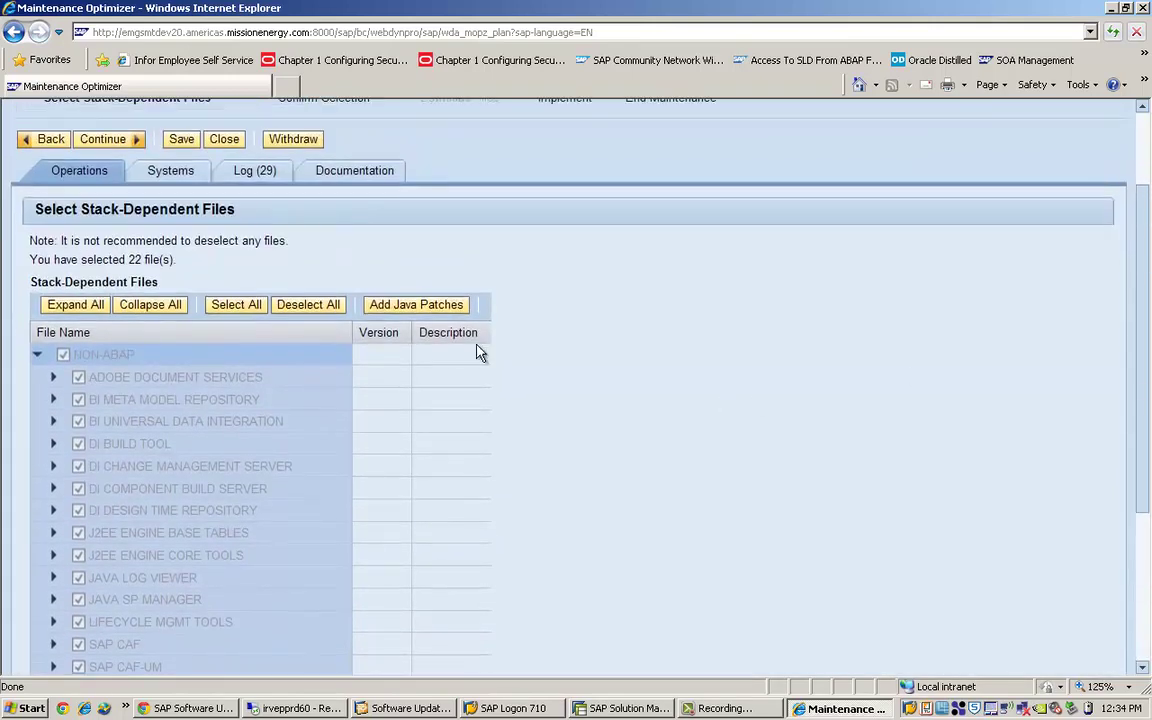
{"action": "left_click", "coordinate": [428, 305]}
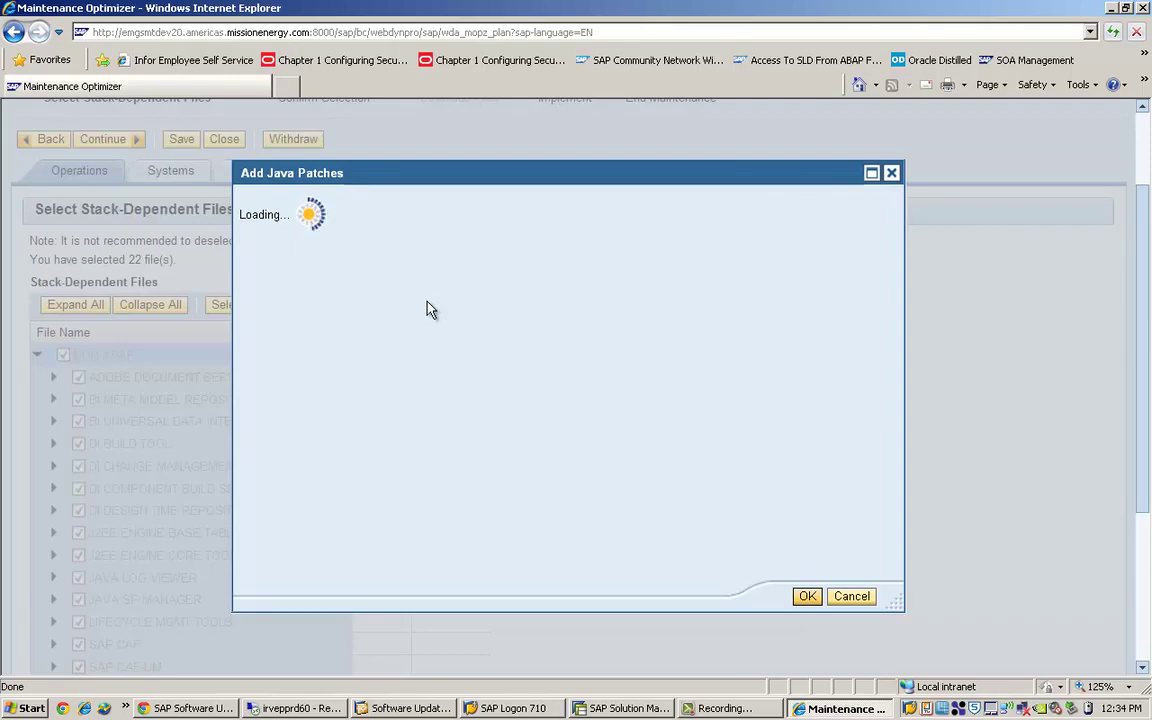
{"action": "left_click_drag", "start_coordinate": [470, 187], "coordinate": [603, 140]}
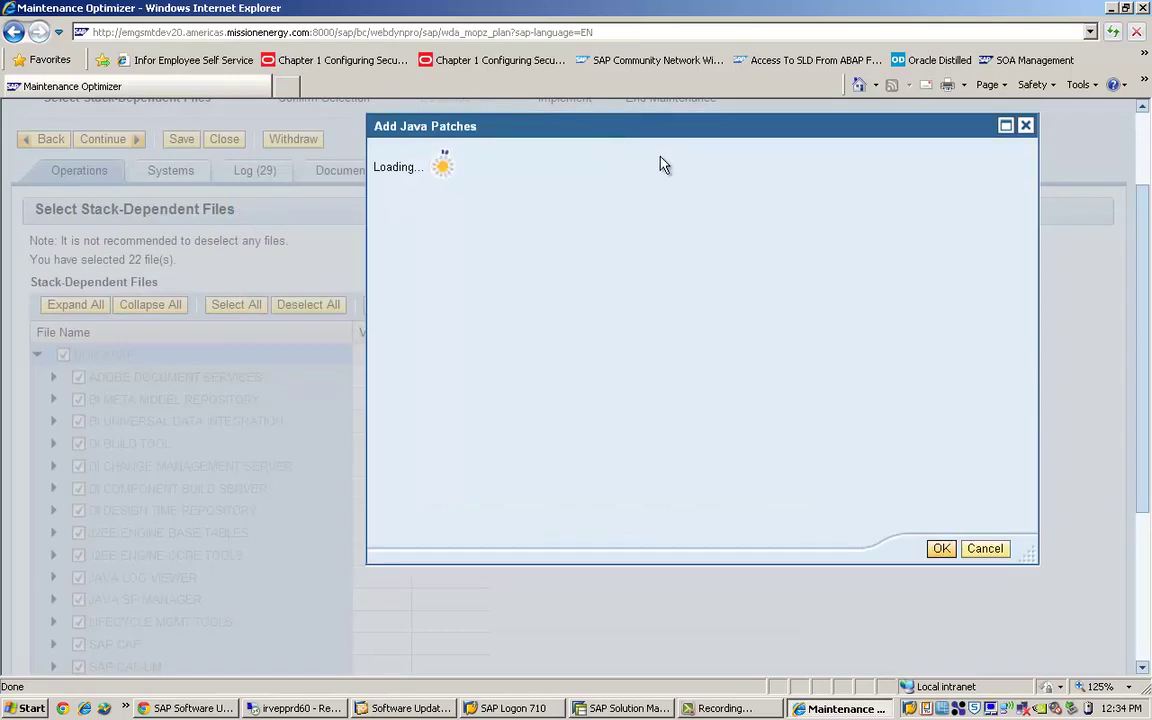
{"action": "left_click_drag", "start_coordinate": [672, 130], "coordinate": [760, 160]}
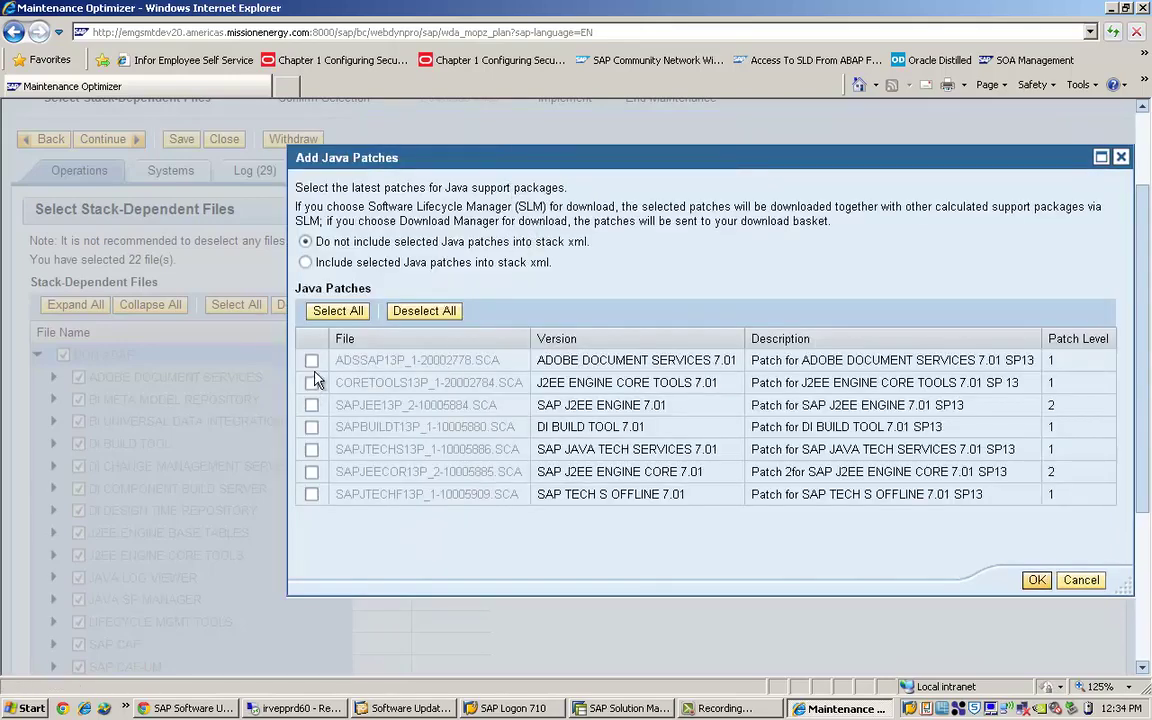
{"action": "left_click", "coordinate": [337, 312]}
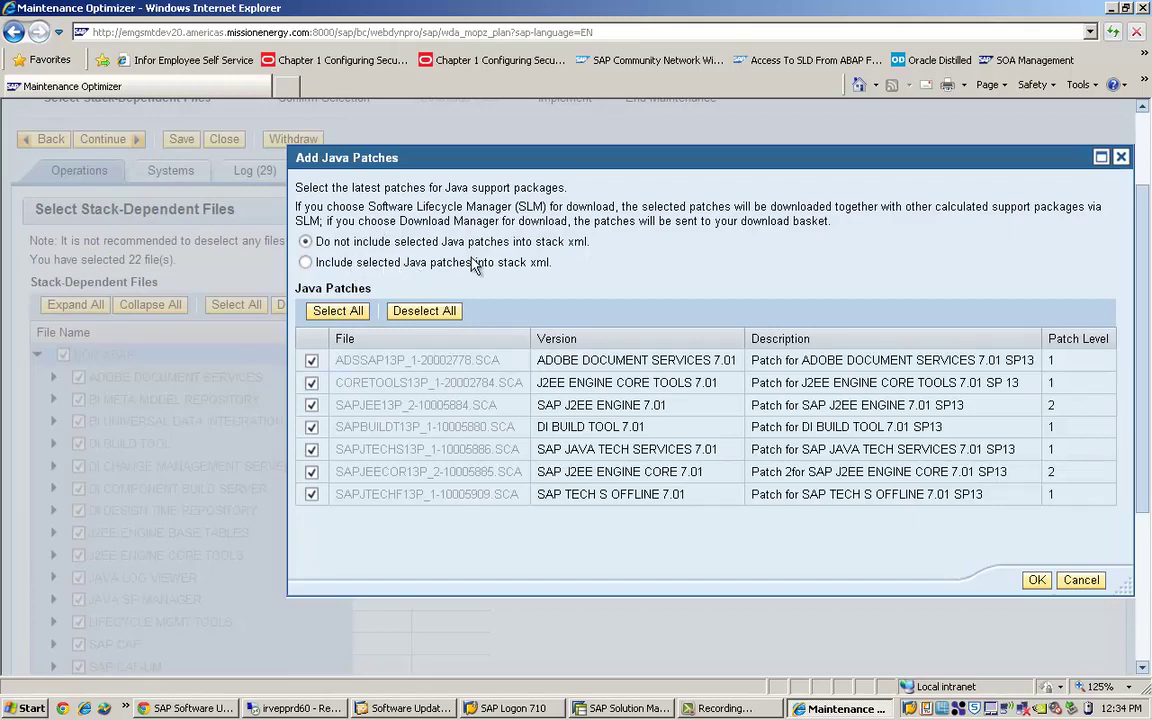
{"action": "left_click", "coordinate": [305, 263]}
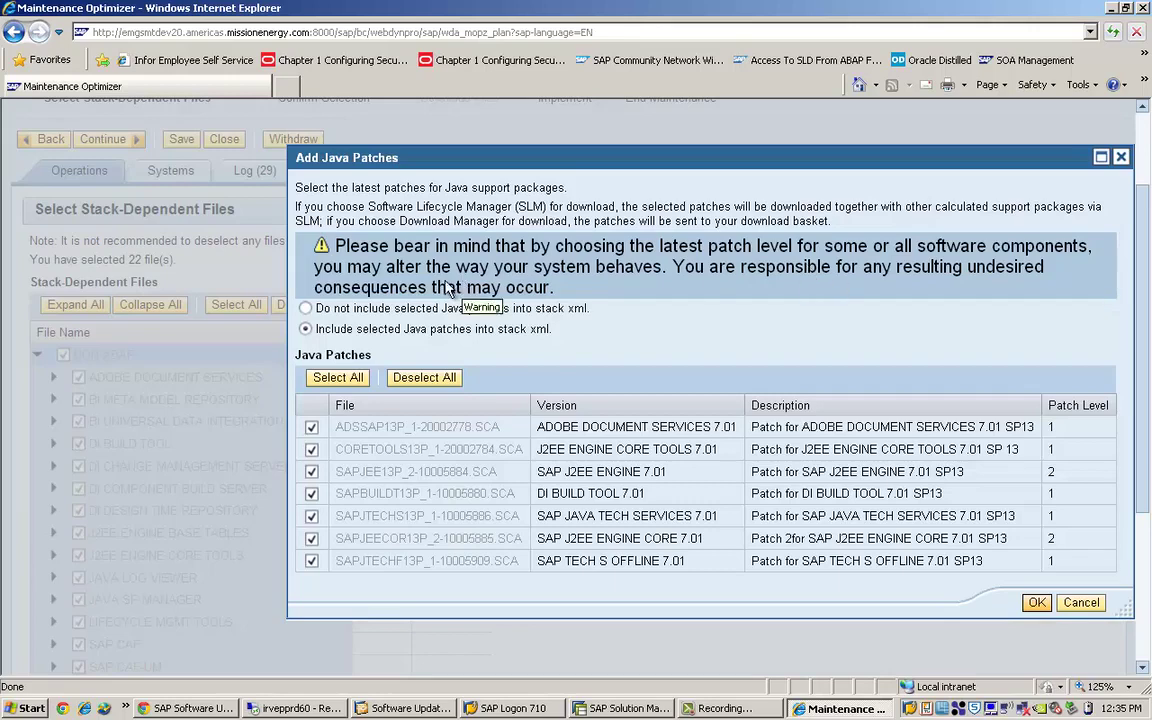
{"action": "left_click", "coordinate": [307, 309]}
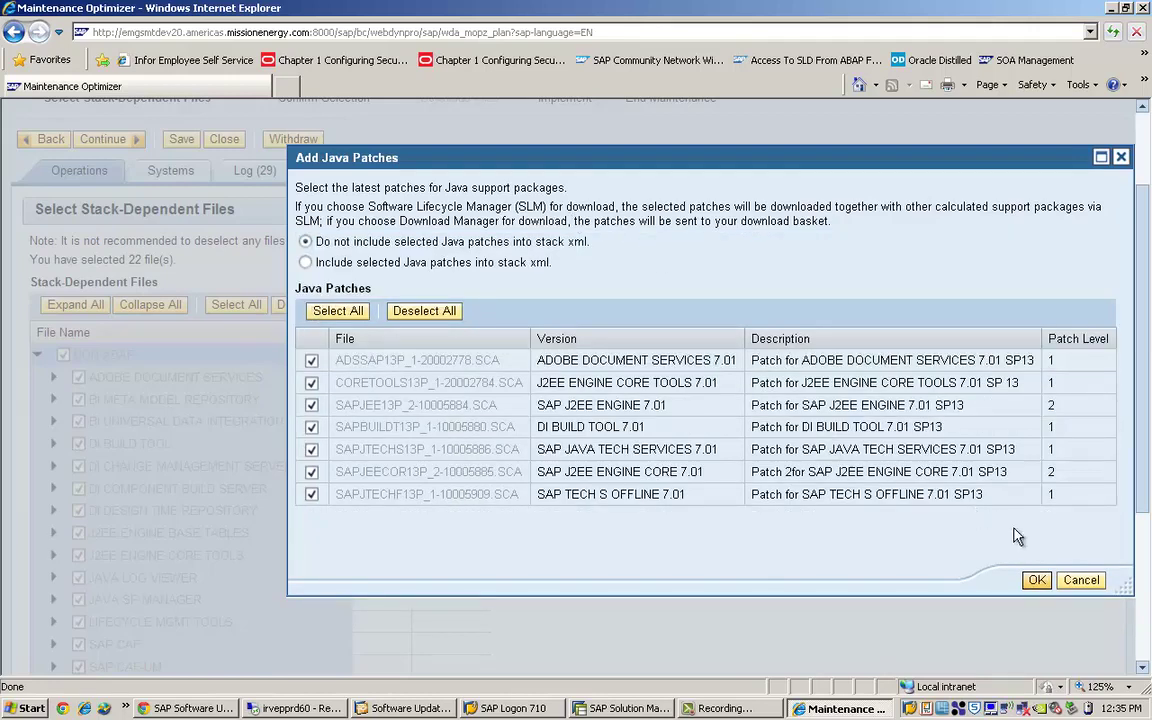
{"action": "left_click", "coordinate": [1037, 581]}
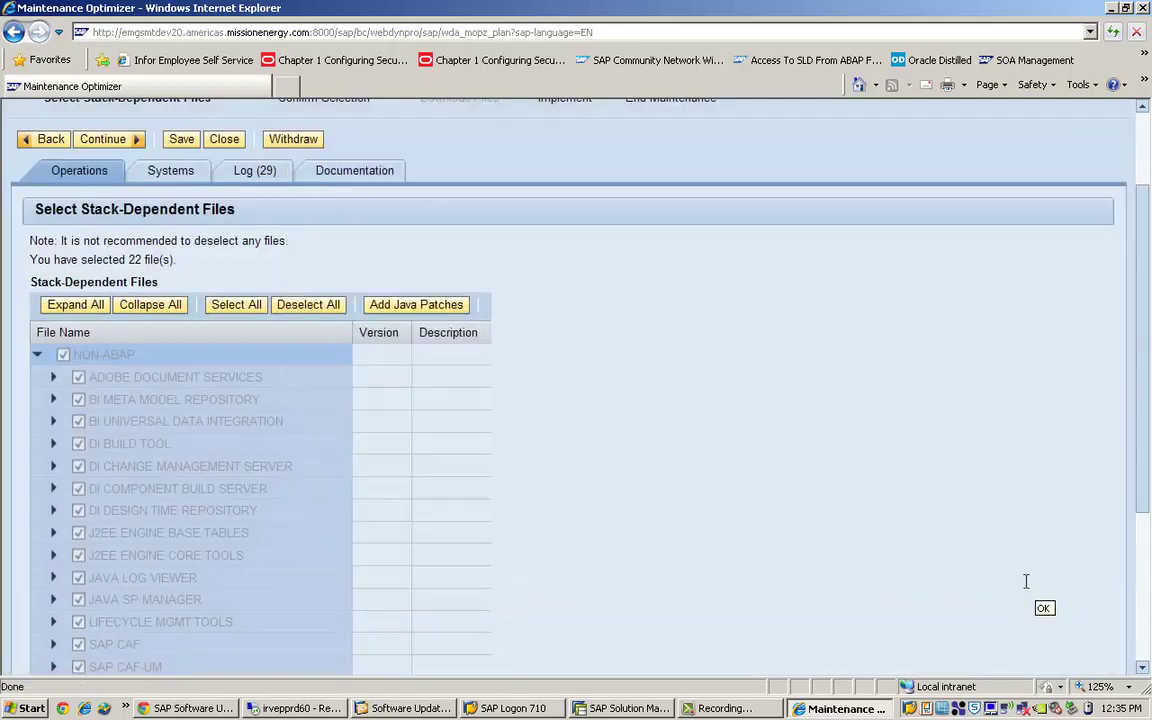
Accept the stack-dependent files and confirm the selection with Download Basket as the download tool
{"action": "left_click", "coordinate": [1145, 632]}
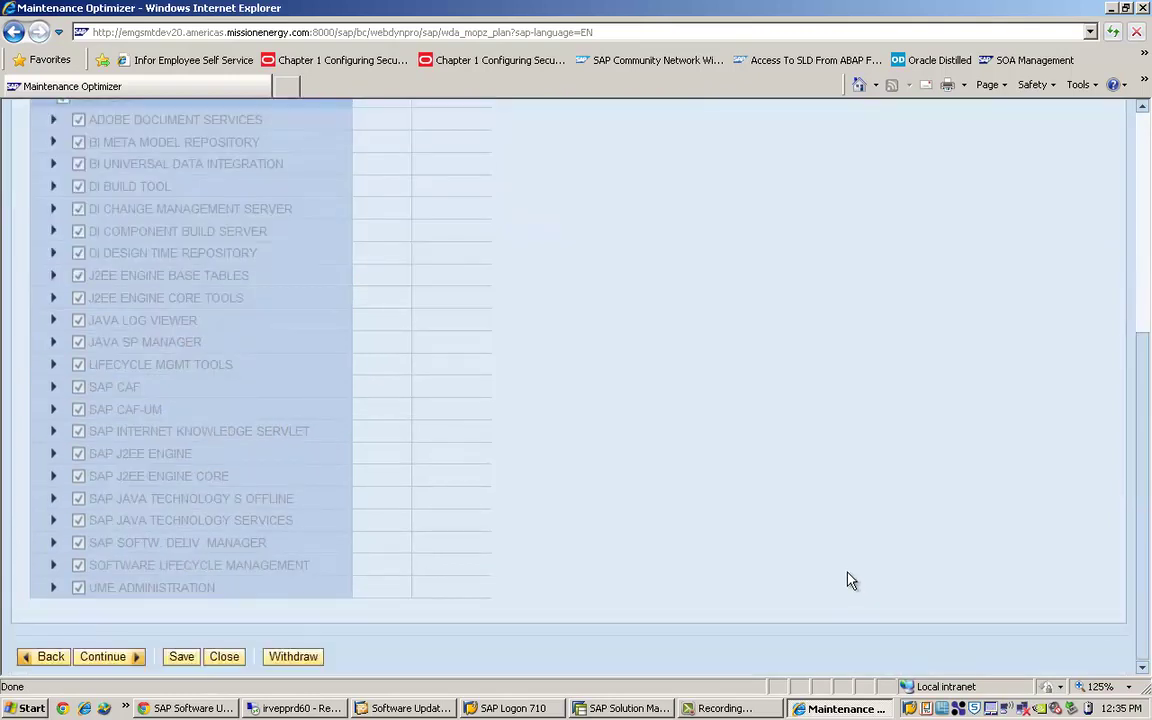
{"action": "left_click", "coordinate": [103, 658]}
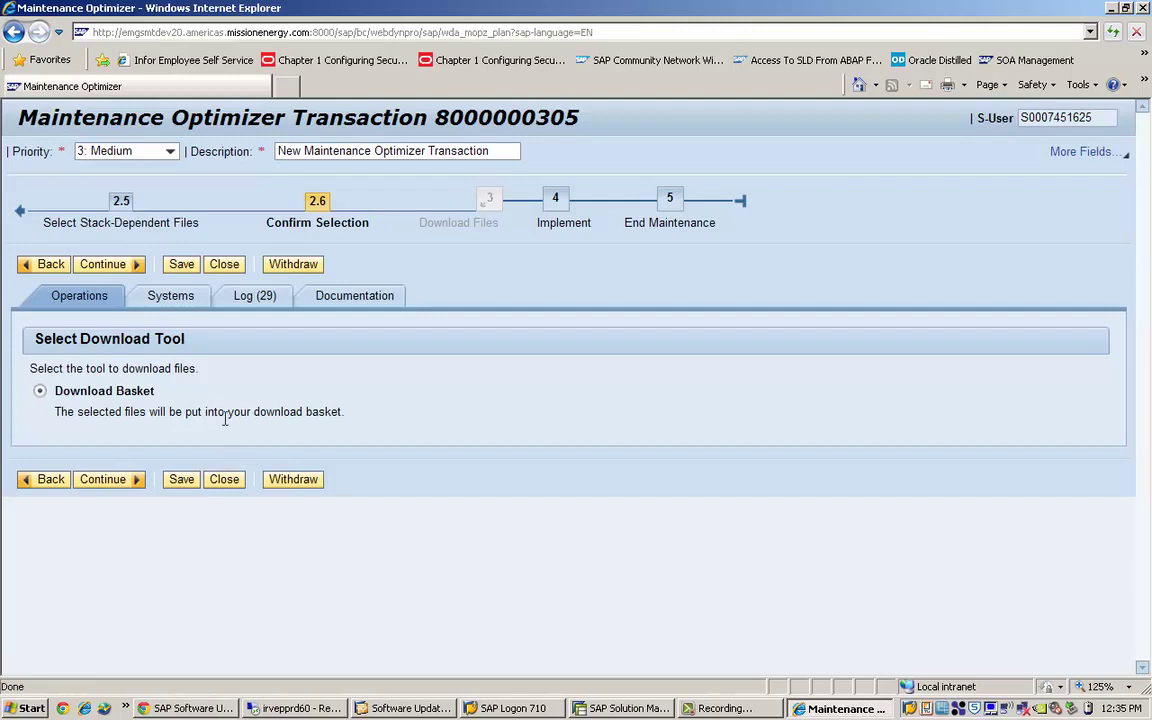
{"action": "left_click", "coordinate": [100, 480]}
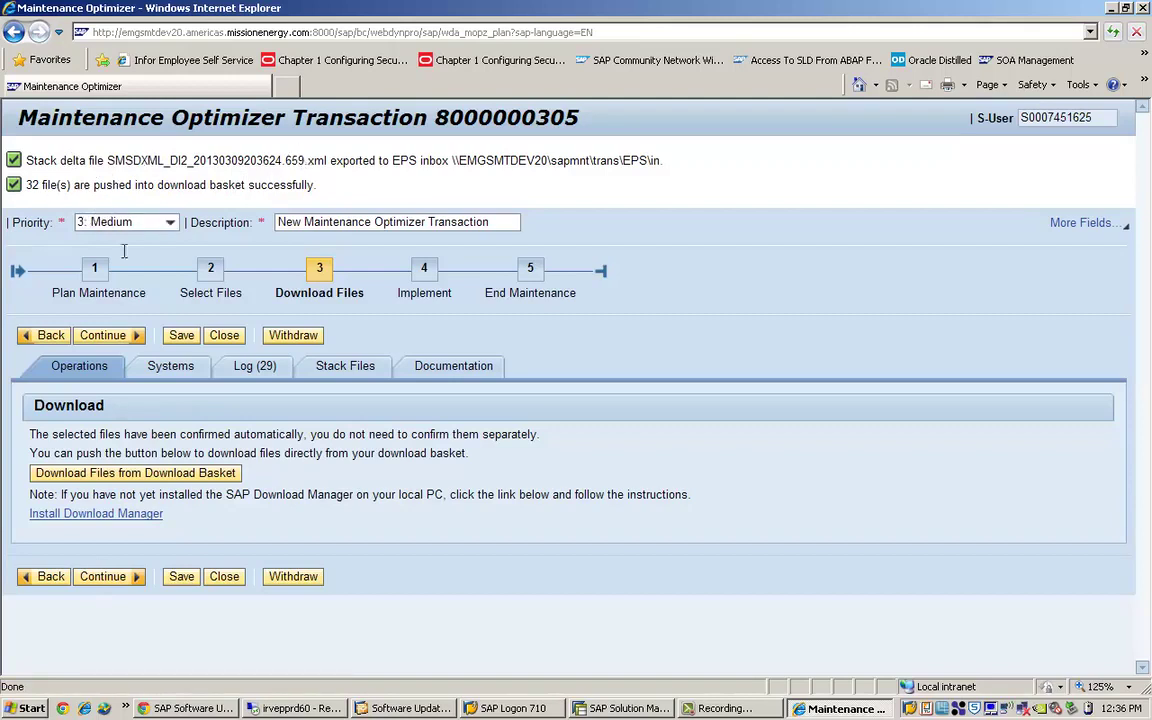
Download the cross-system stack XML from the stack delta configuration files and save it to the Desktop as stack
{"action": "left_click", "coordinate": [335, 372]}
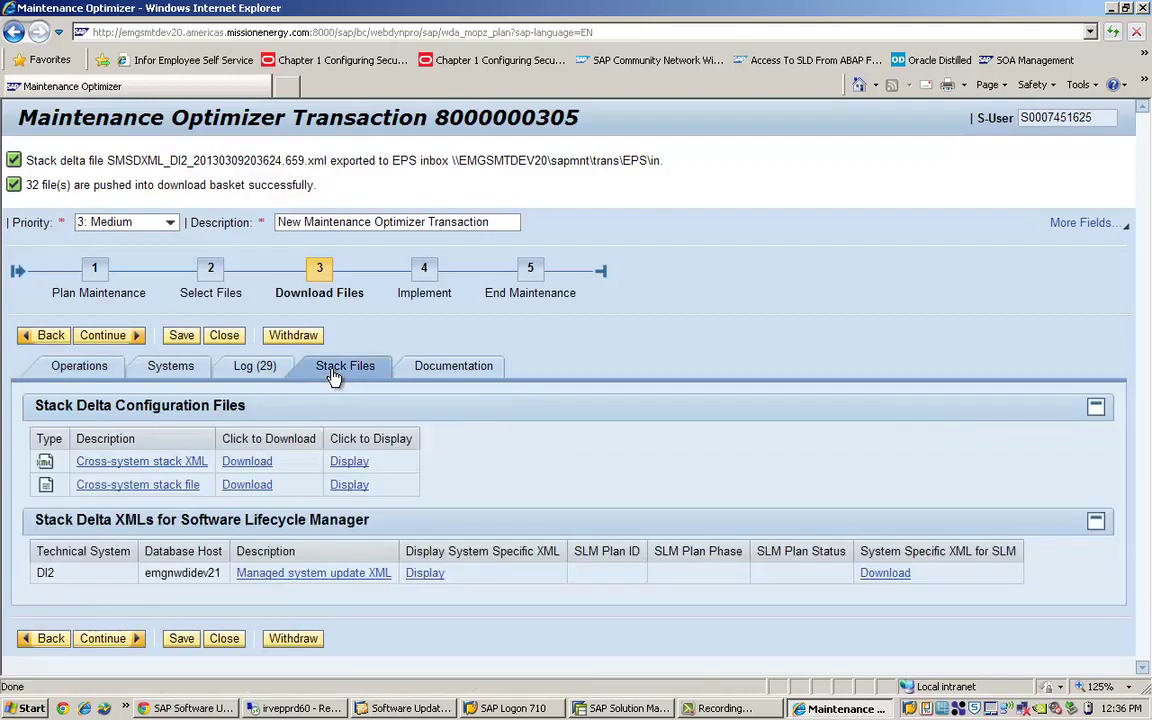
{"action": "left_click", "coordinate": [249, 473]}
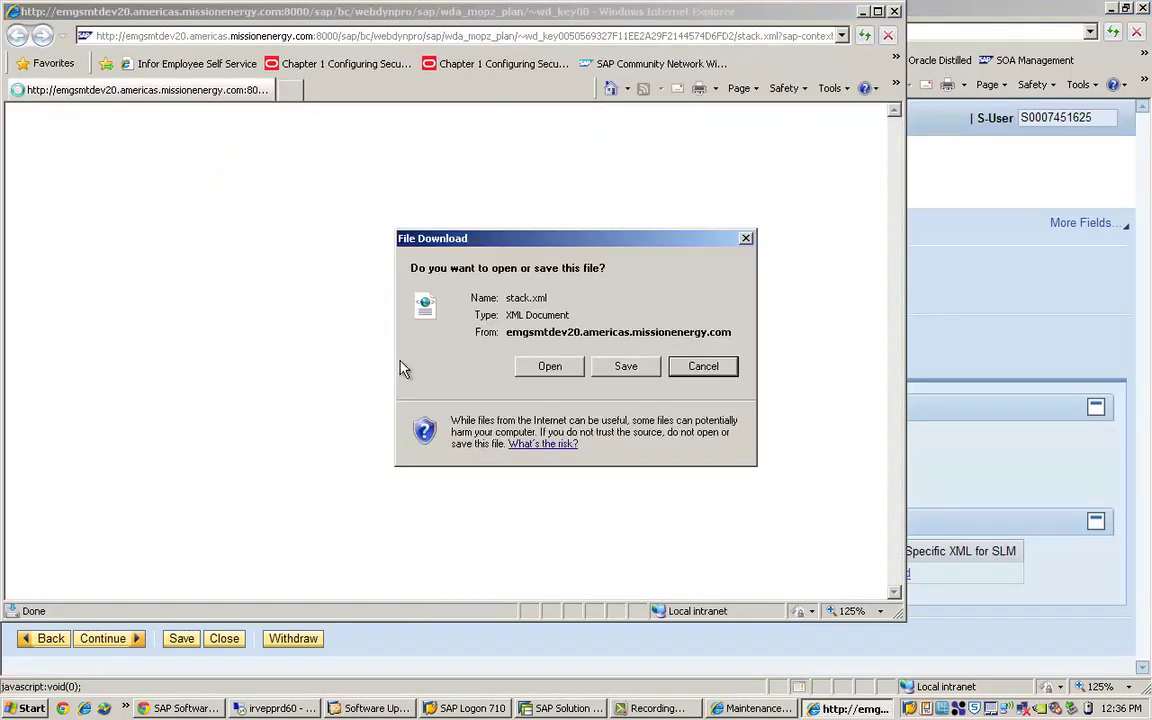
{"action": "left_click", "coordinate": [626, 366]}
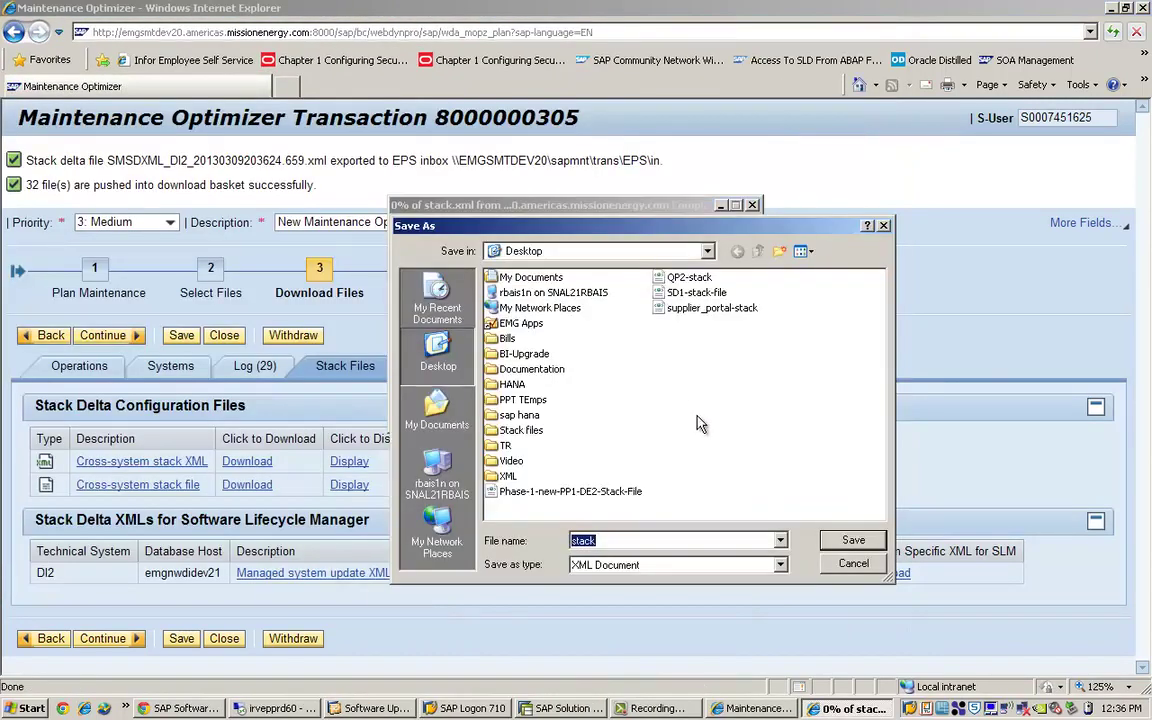
{"action": "left_click", "coordinate": [853, 540]}
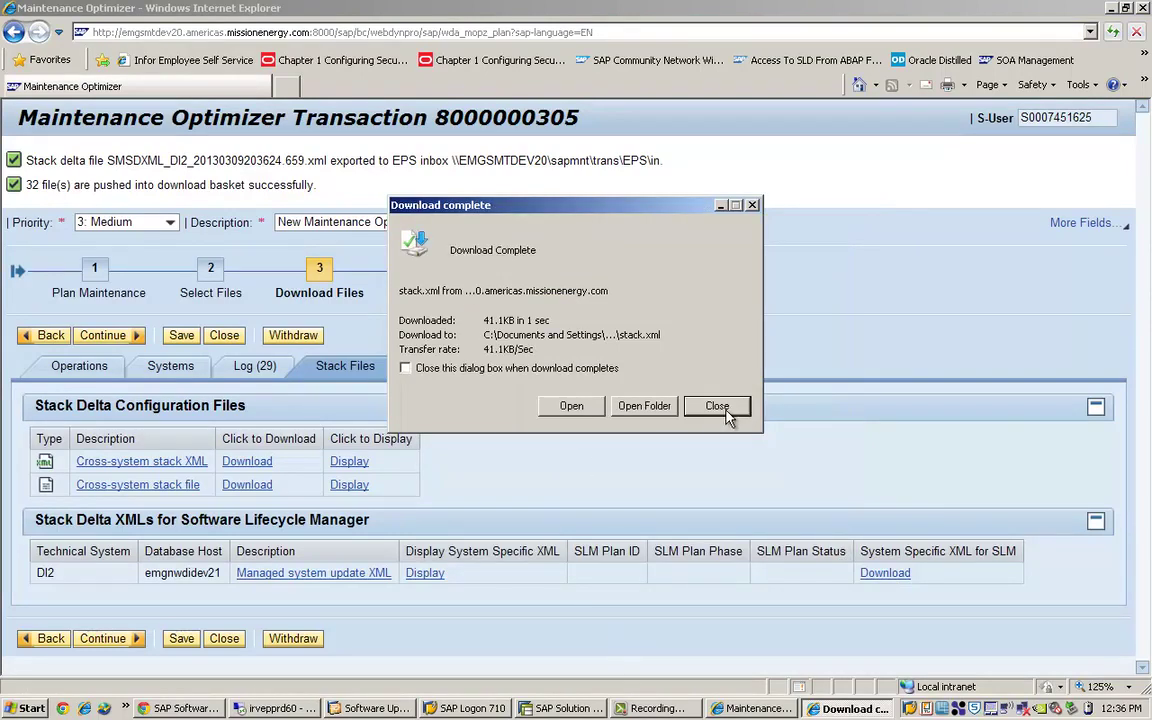
{"action": "left_click", "coordinate": [717, 406]}
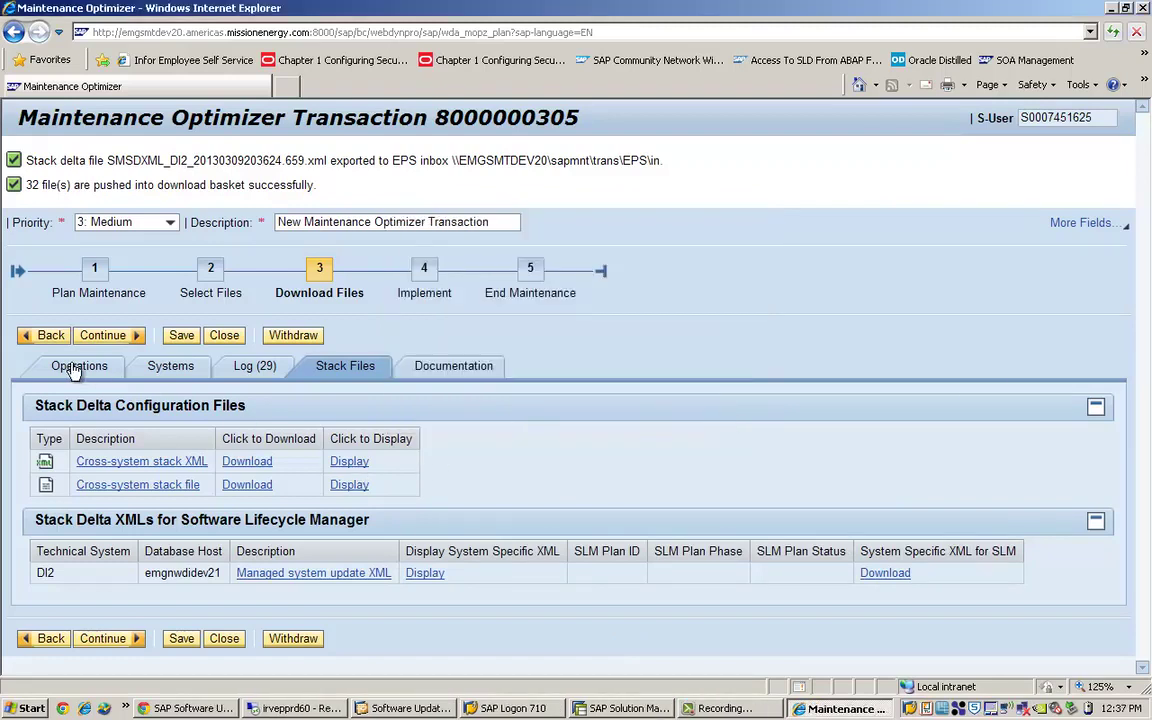
{"action": "left_click", "coordinate": [88, 641]}
{"action": "triple_click", "coordinate": [465, 112]}
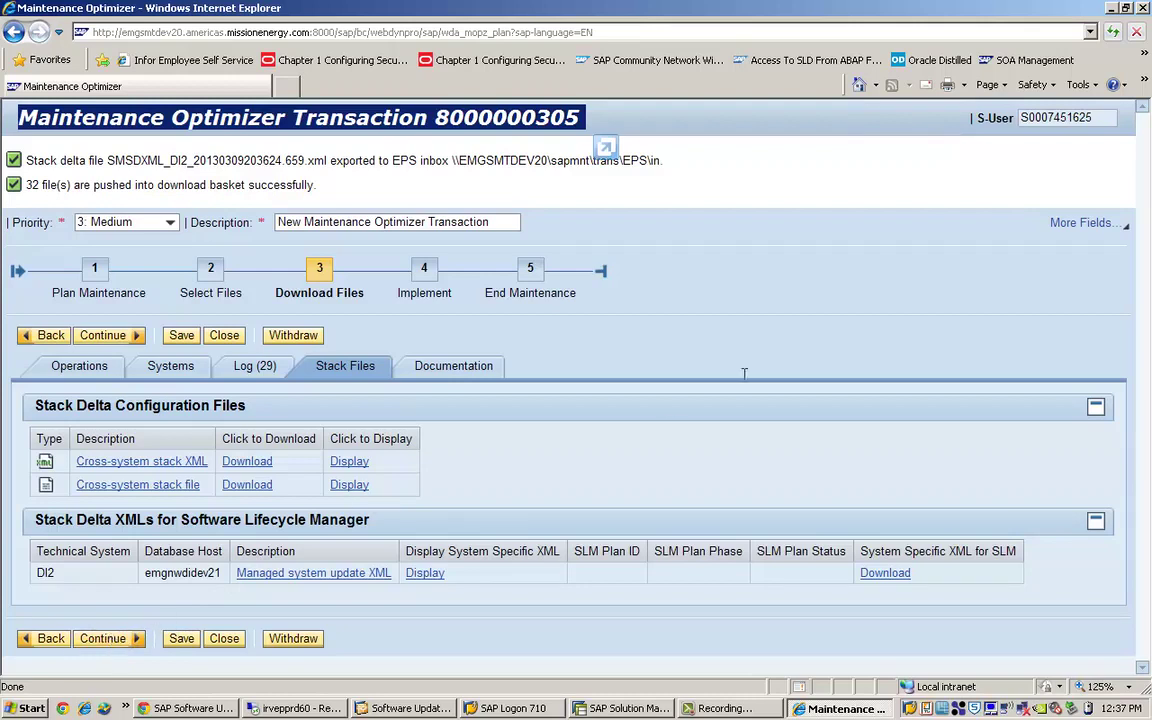
{"action": "left_click", "coordinate": [1113, 10]}
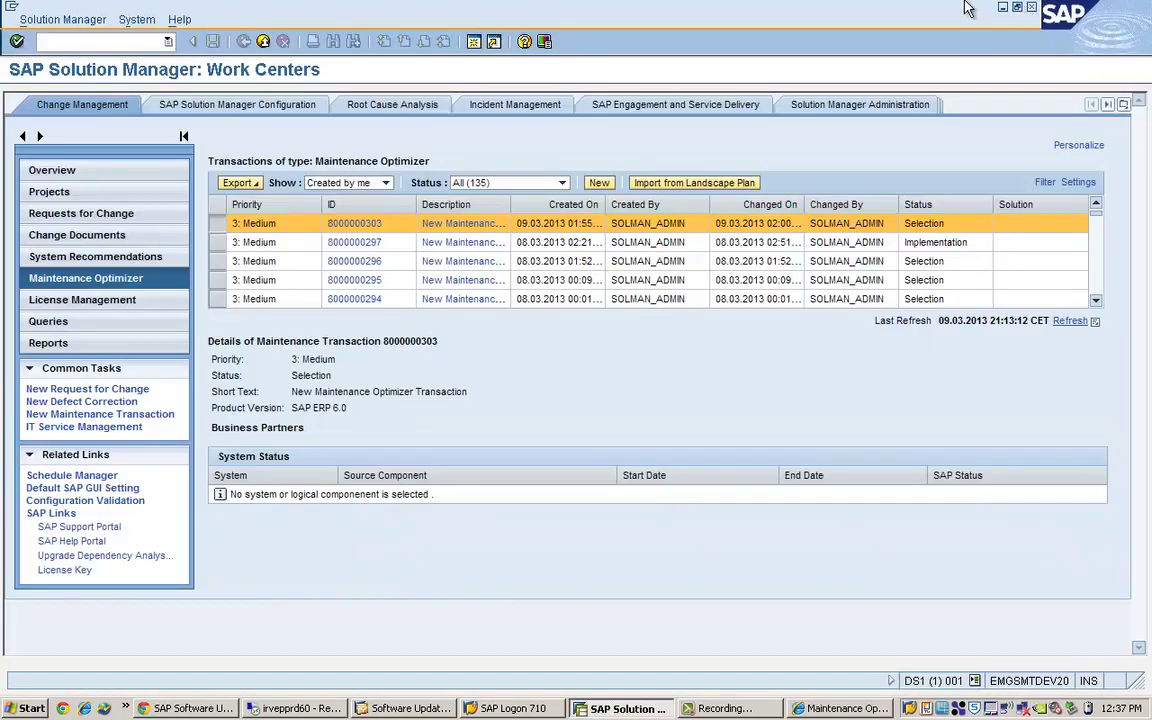
{"action": "left_click", "coordinate": [1005, 8]}
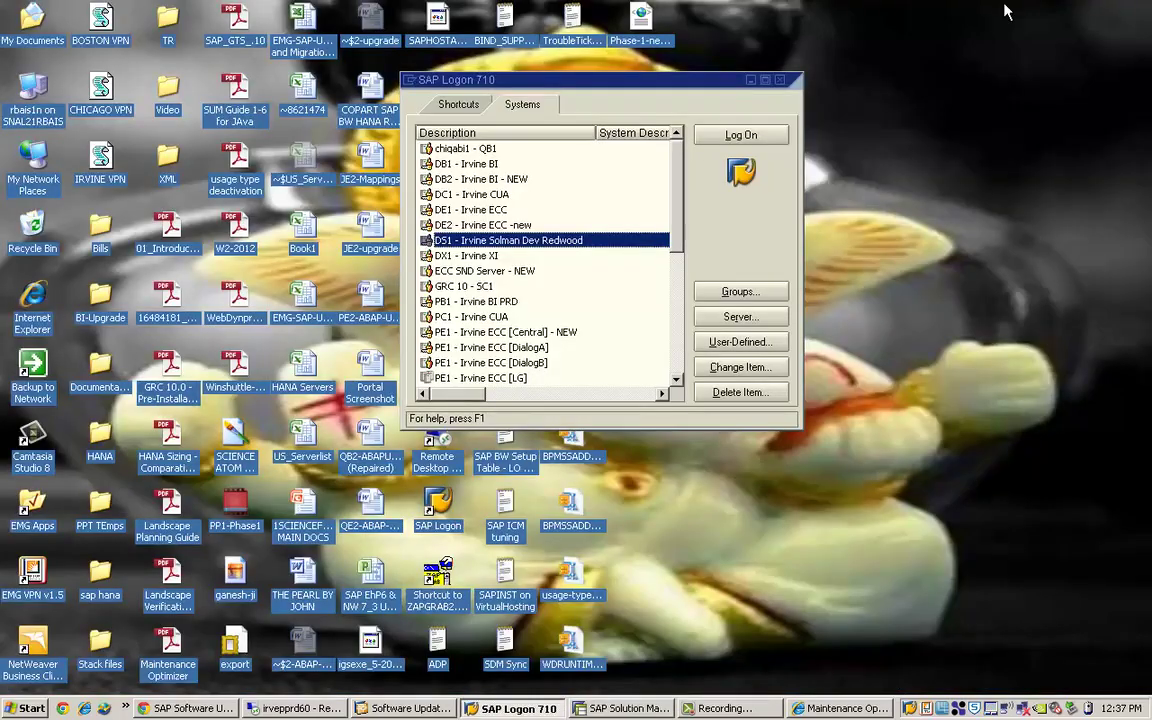
{"action": "left_click", "coordinate": [716, 710]}
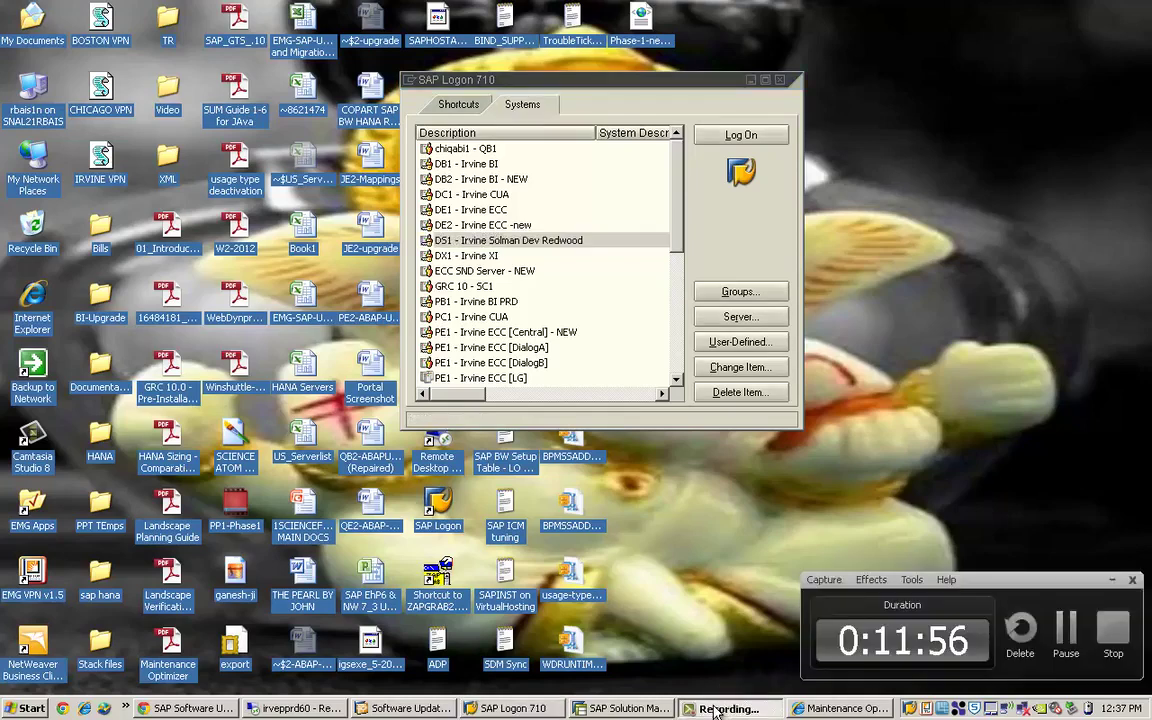